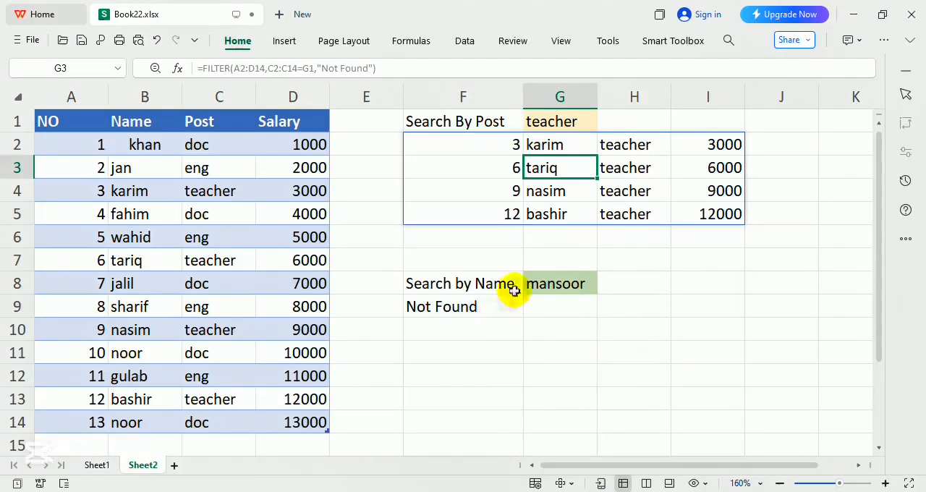
# Merge and center cells H1:J1 above the post search results.
pyautogui.click(600, 356)
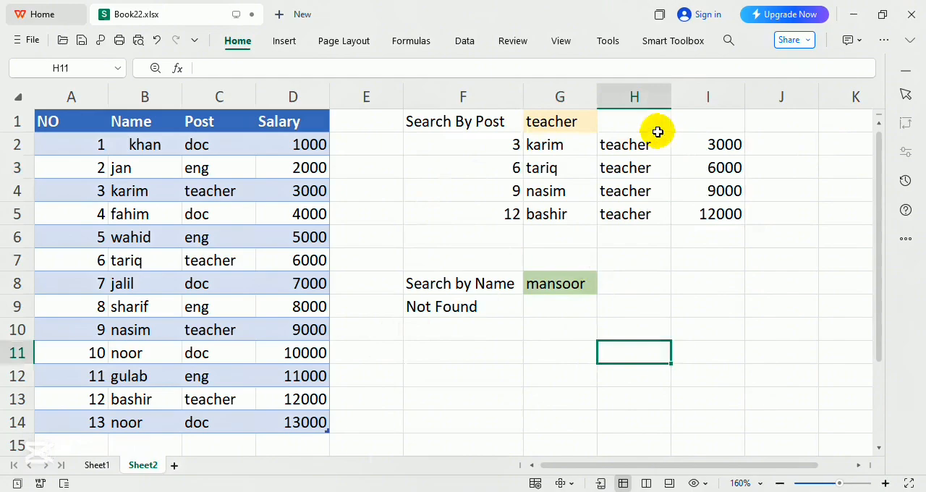
pyautogui.moveTo(660, 119); pyautogui.dragTo(816, 118)
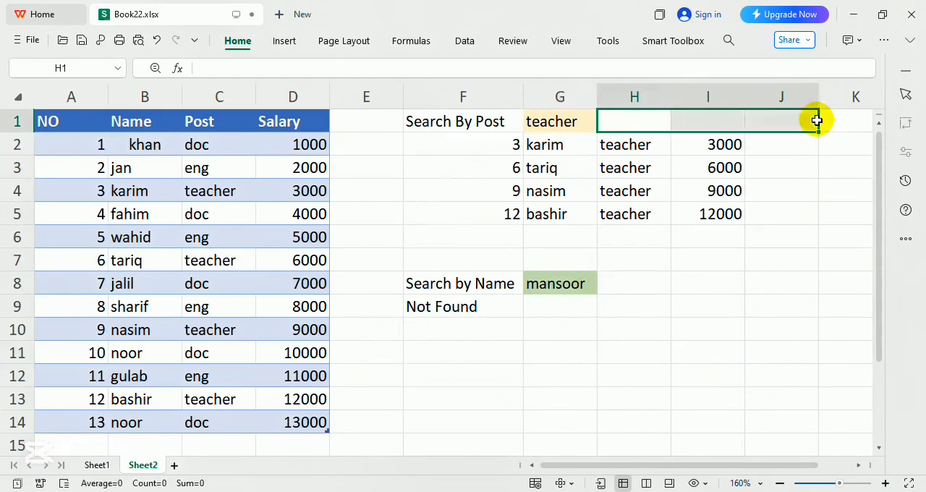
pyautogui.click(239, 41)
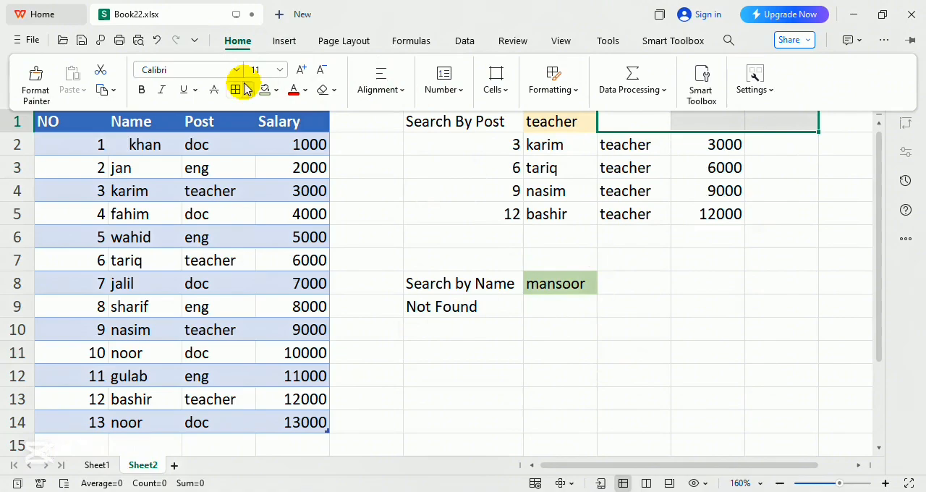
pyautogui.click(402, 90)
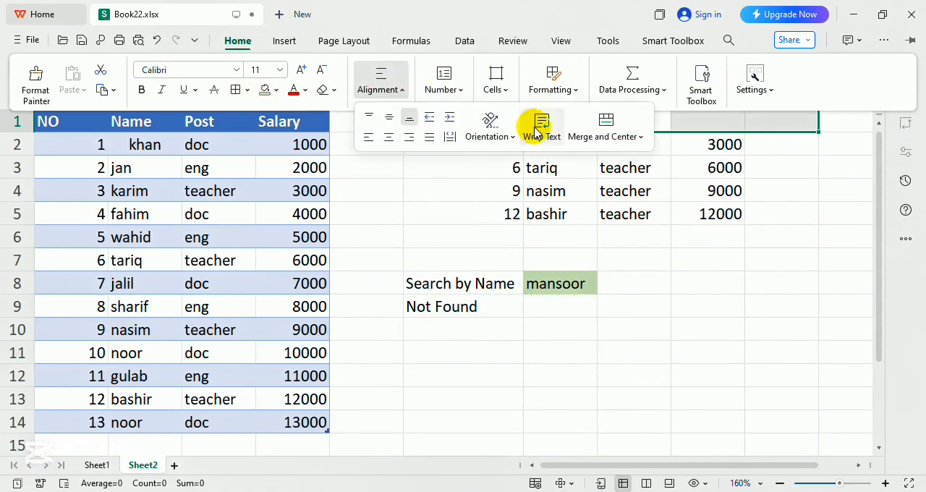
pyautogui.click(609, 115)
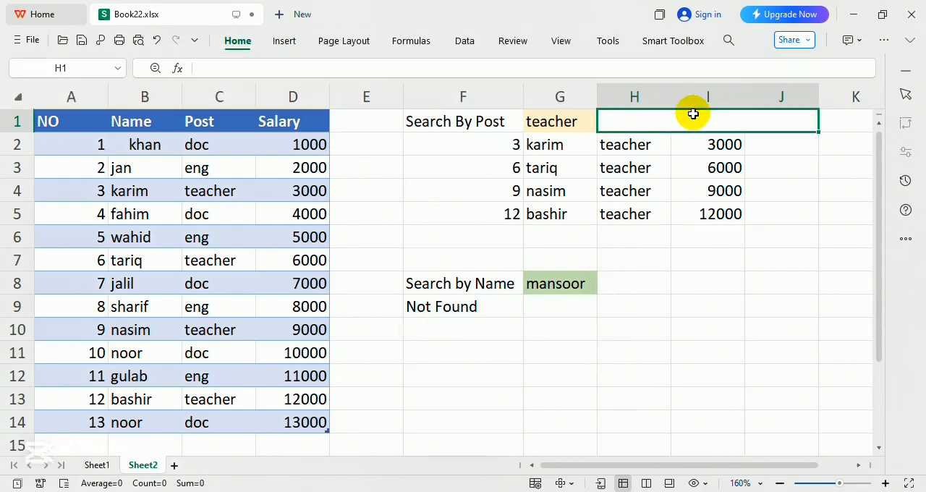
# Enter the title "Filter Function" in the merged cell H1:J1.
pyautogui.write('F')
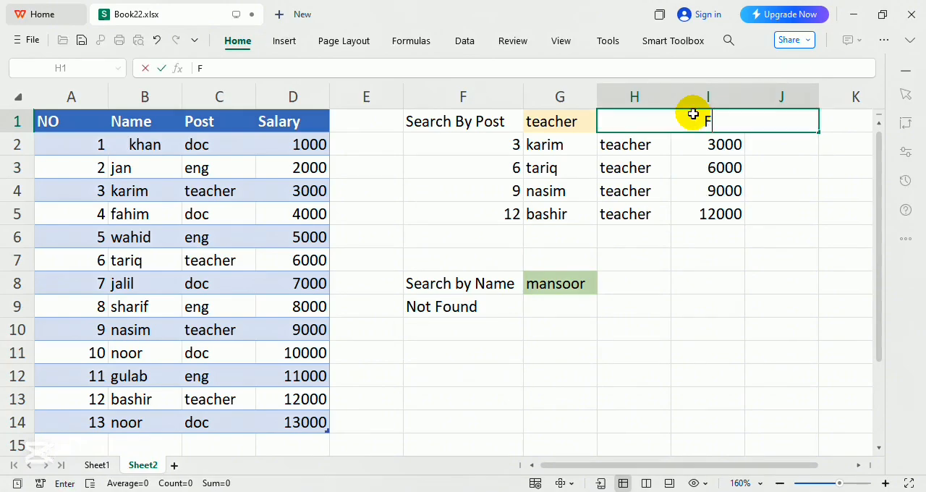
pyautogui.write('ilter Funciotmn')
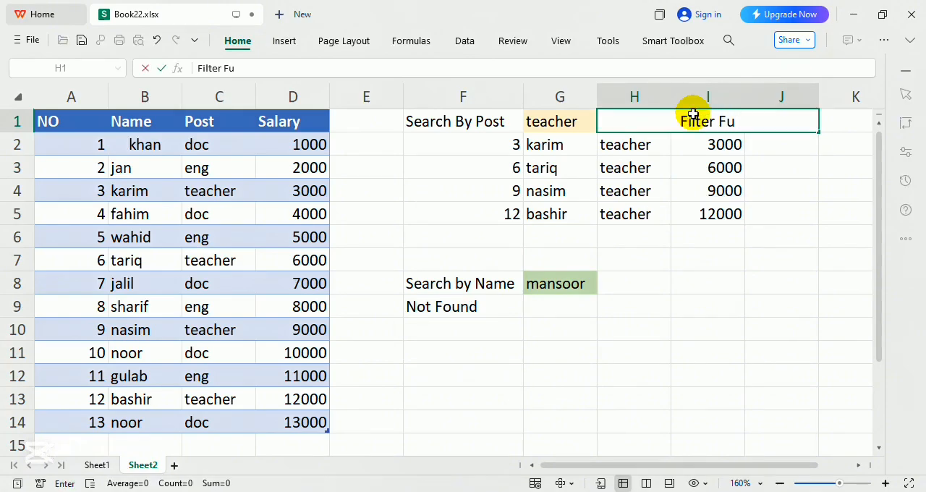
pyautogui.press('BackSpace')
pyautogui.press('BackSpace')
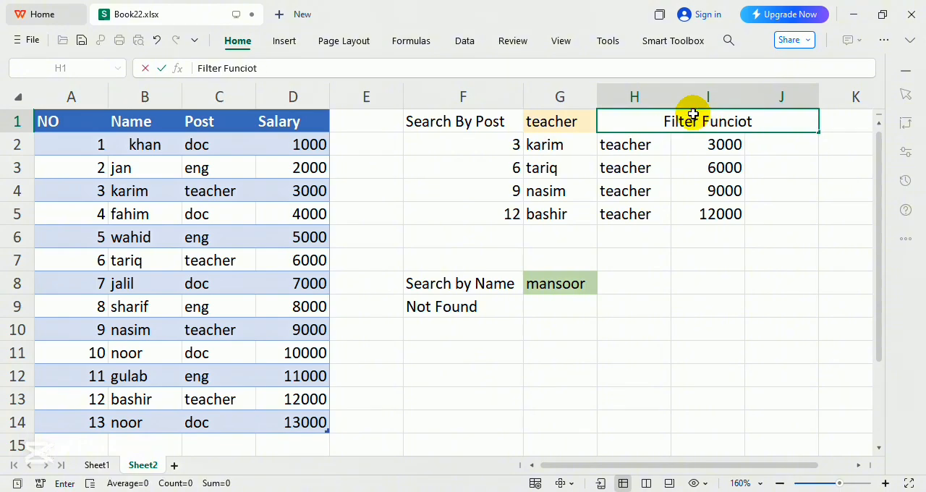
pyautogui.write('==')
pyautogui.press('BackSpace')
pyautogui.press('BackSpace')
pyautogui.press('BackSpace')
pyautogui.press('BackSpace')
pyautogui.press('BackSpace')
pyautogui.write('tion')
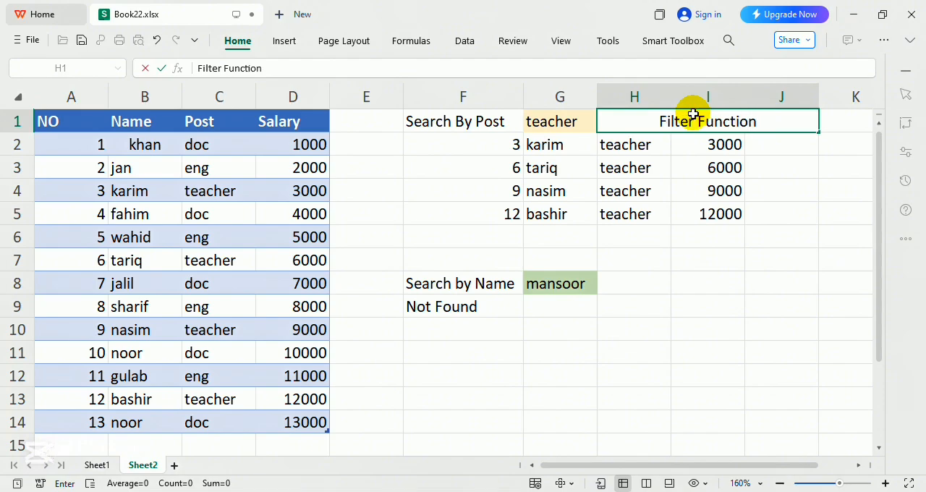
pyautogui.press('Return')
pyautogui.click(692, 115)
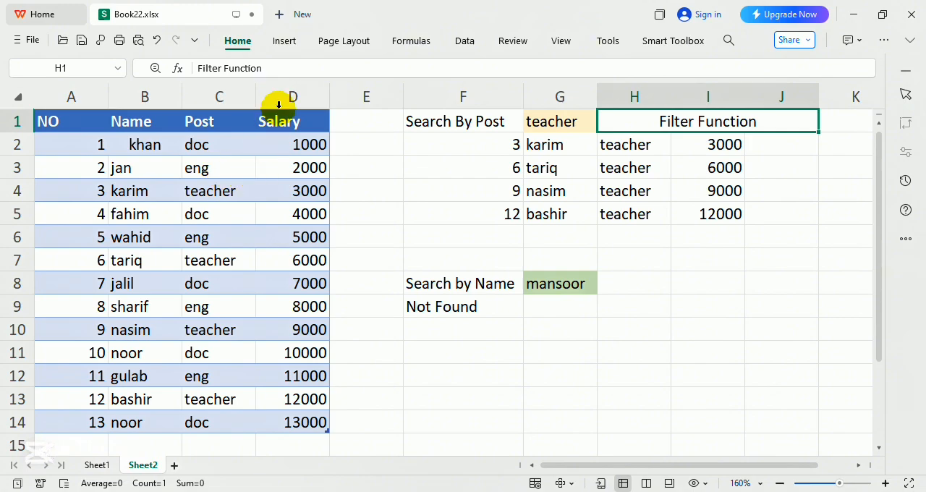
# Search the records by post, choosing doc, eng and finally teacher in cell G1.
pyautogui.click(539, 122)
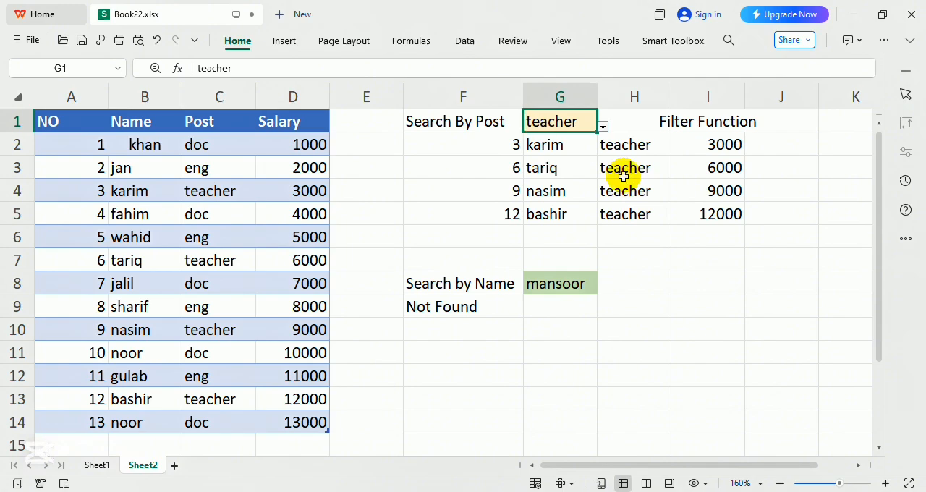
pyautogui.click(603, 125)
pyautogui.click(542, 147)
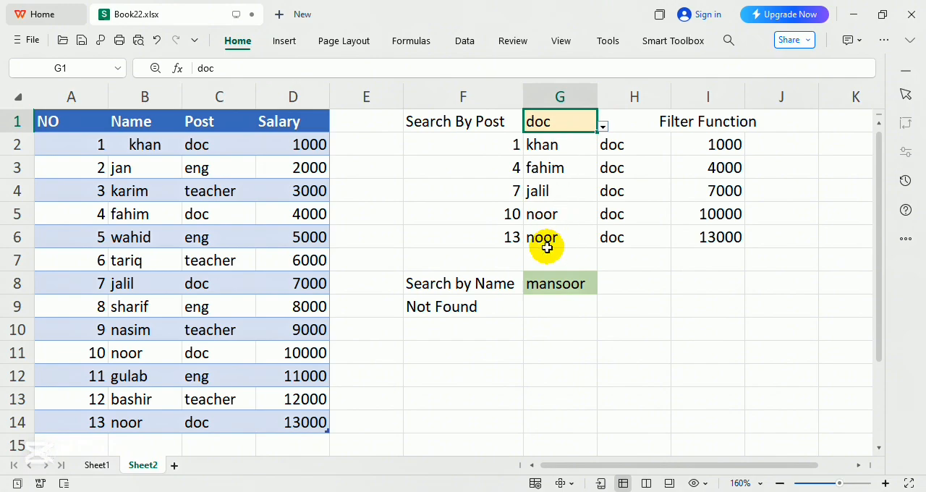
pyautogui.click(603, 126)
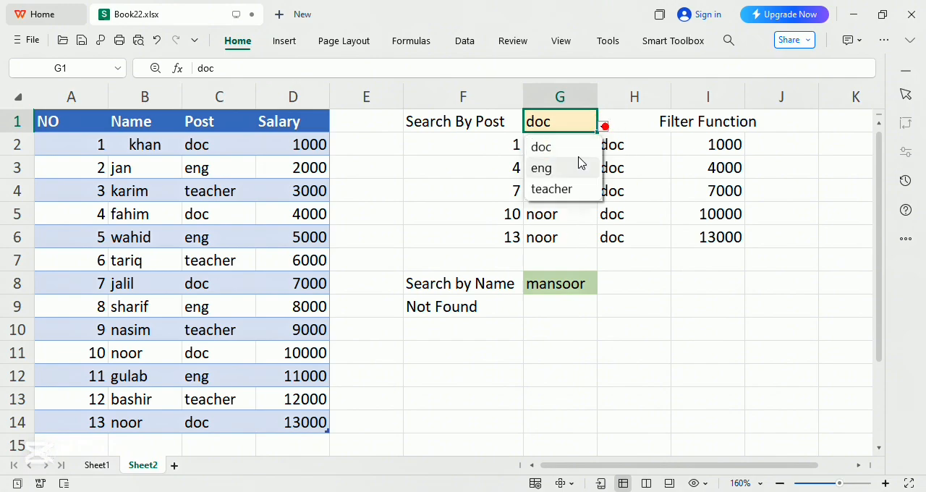
pyautogui.click(575, 166)
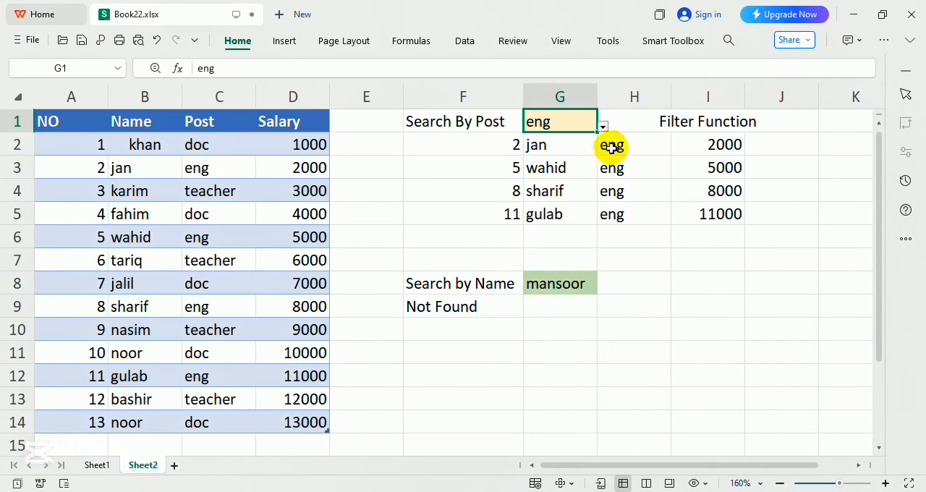
pyautogui.click(603, 126)
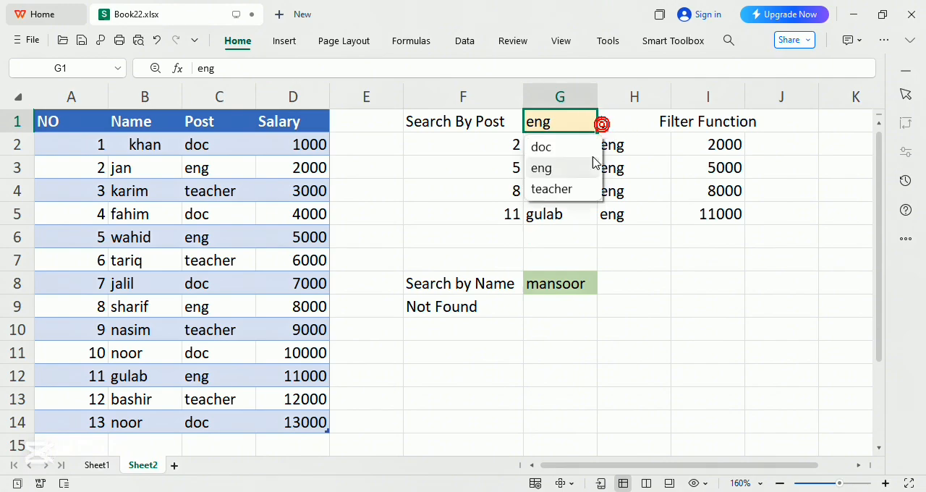
pyautogui.click(555, 190)
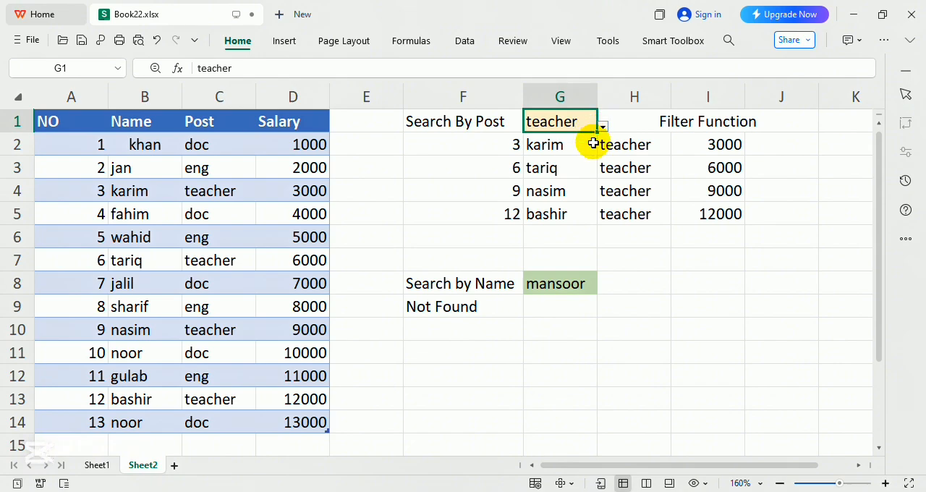
# Search by name in G8 for record 6, record 2, and finally the name shared by records 10 and 13.
pyautogui.click(555, 286)
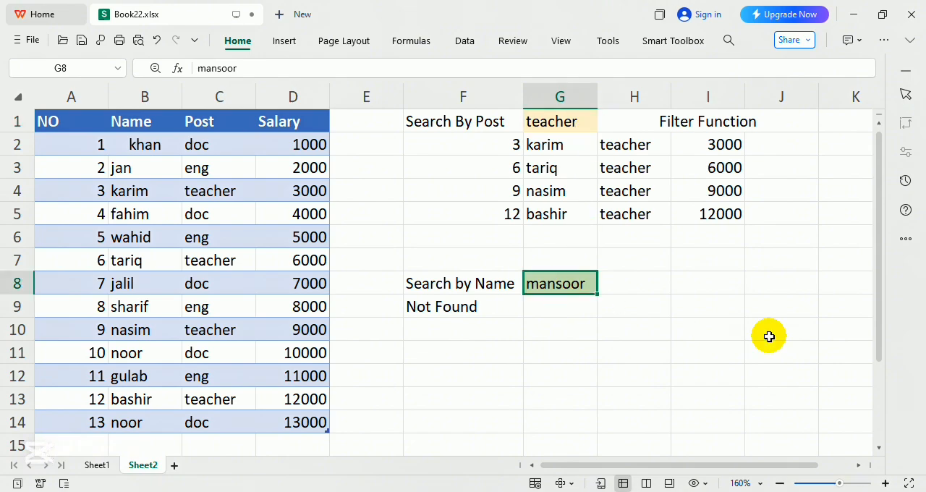
pyautogui.write('tariq')
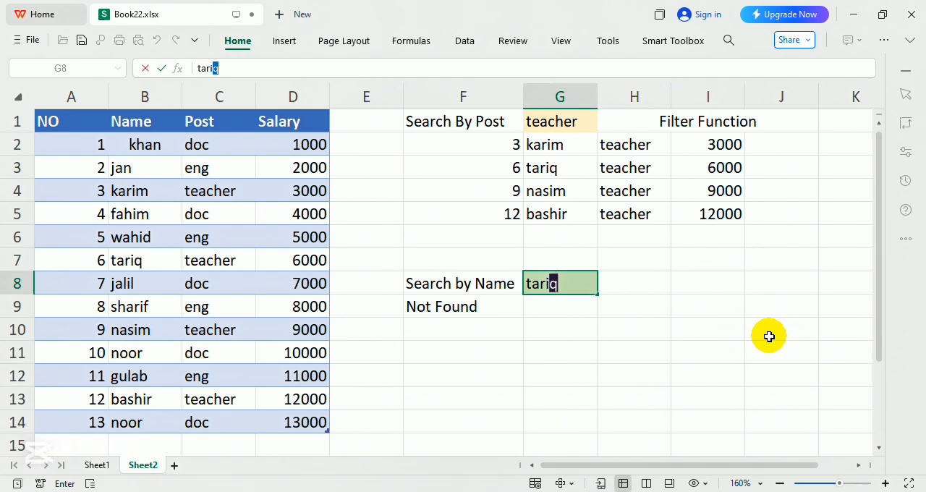
pyautogui.press('Tab')
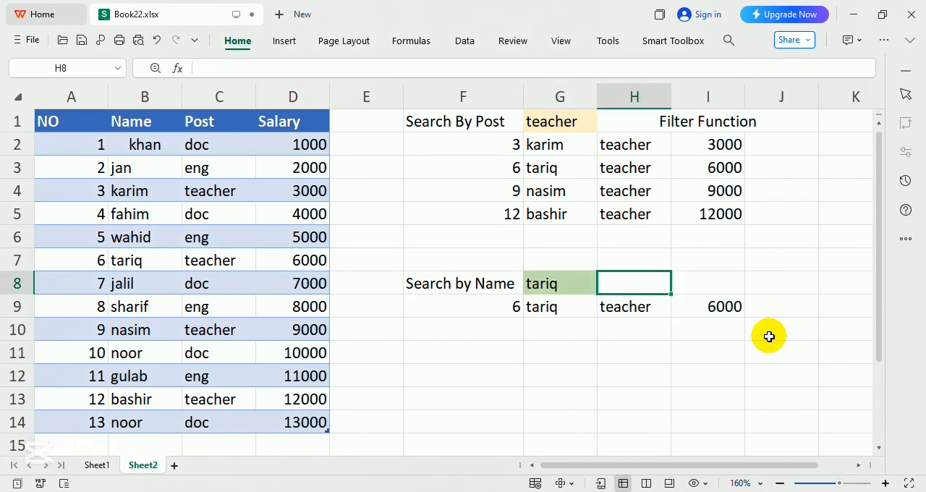
pyautogui.press('Left')
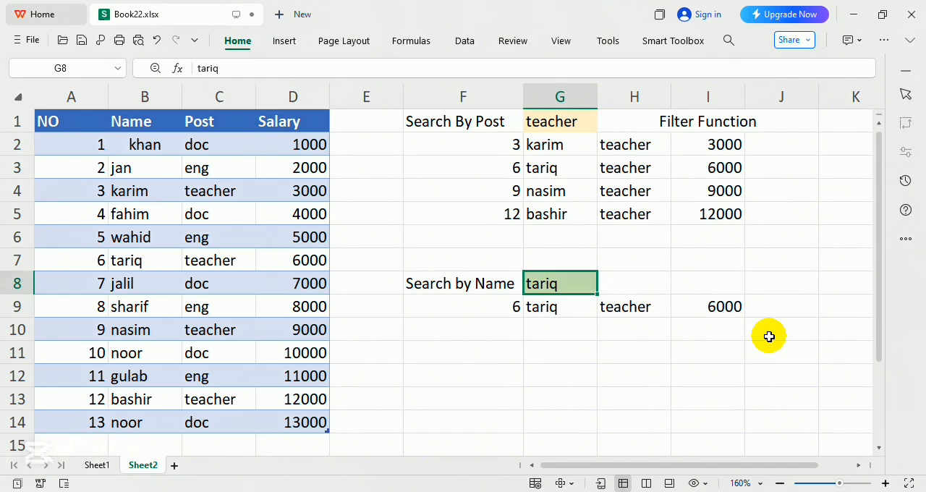
pyautogui.write('jan')
pyautogui.press('Return')
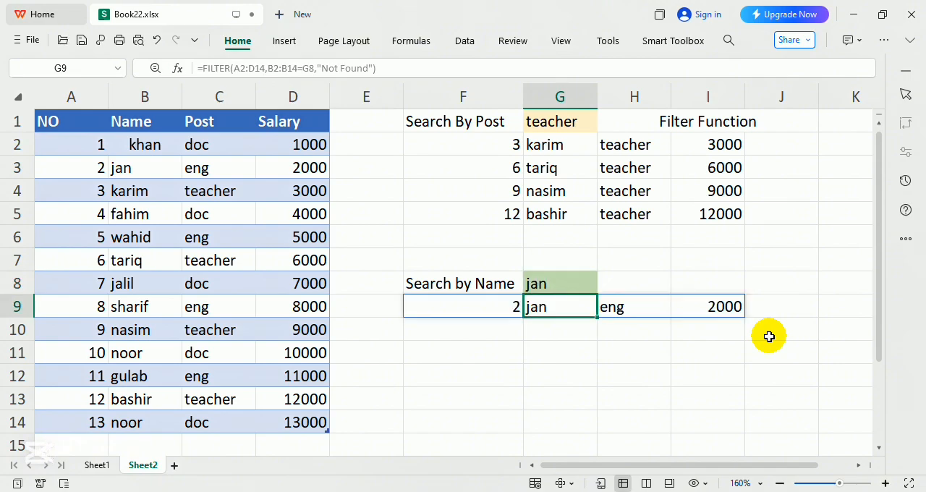
pyautogui.press('Up')
pyautogui.write('noo')
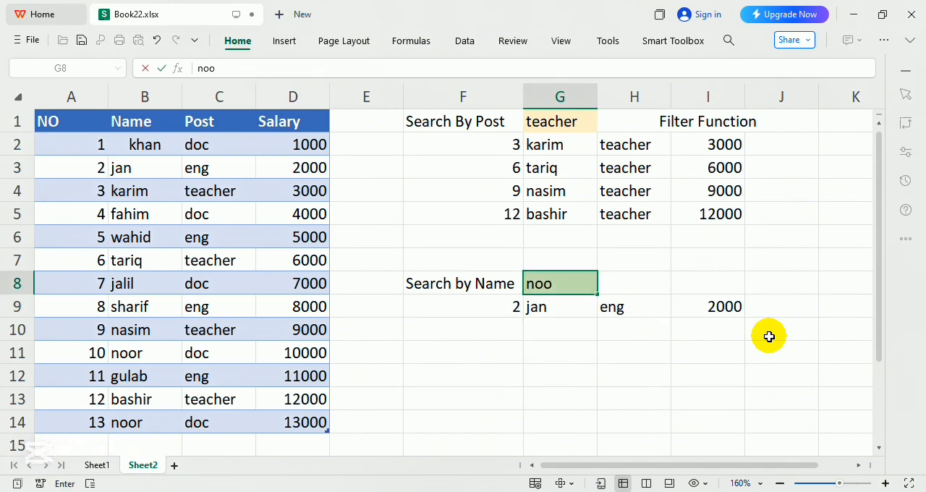
pyautogui.press('Return')
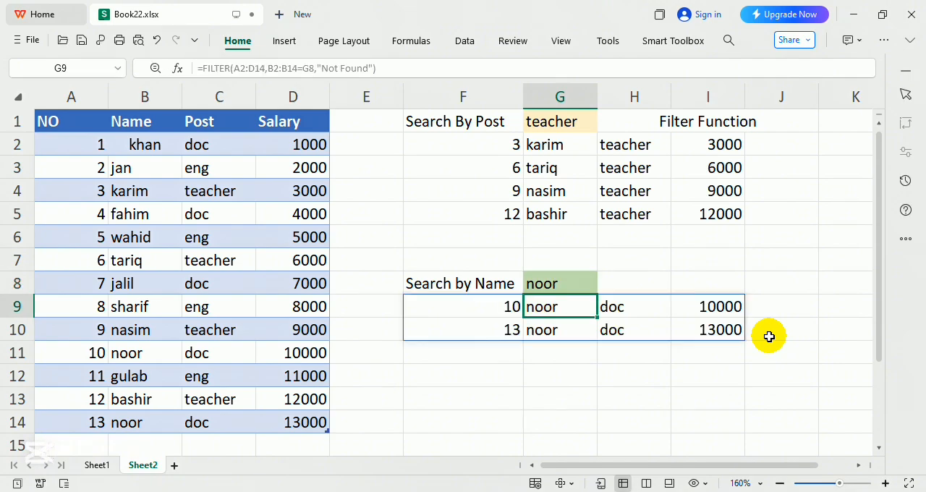
# Examine the name search results in G9 and G10 and the FILTER formula behind the post search.
pyautogui.click(549, 326)
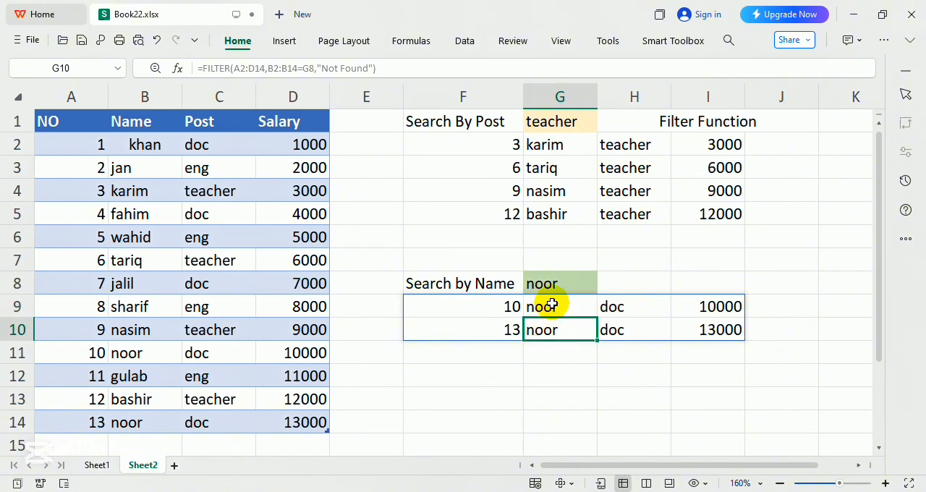
pyautogui.click(552, 304)
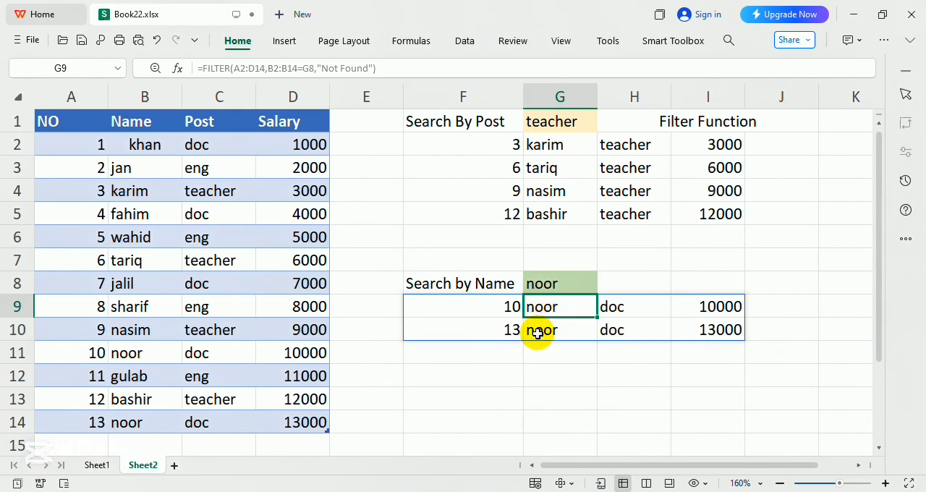
pyautogui.click(541, 331)
pyautogui.click(540, 311)
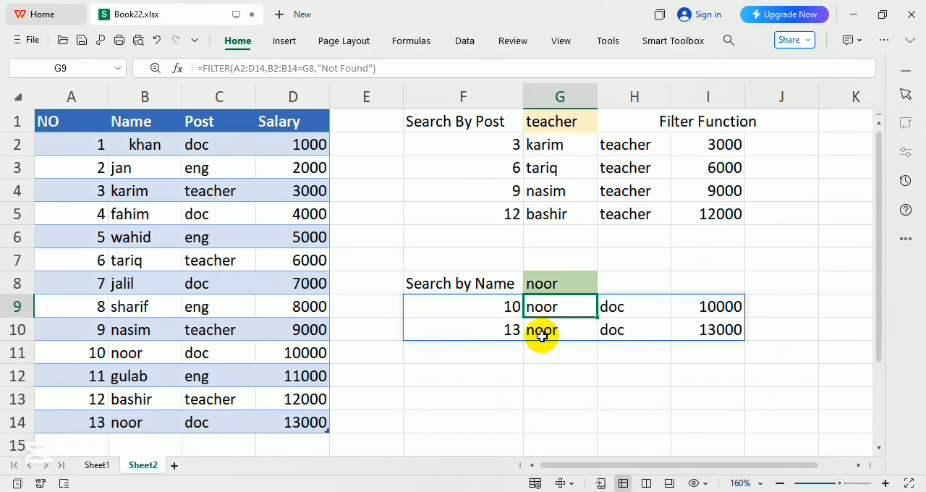
pyautogui.click(547, 288)
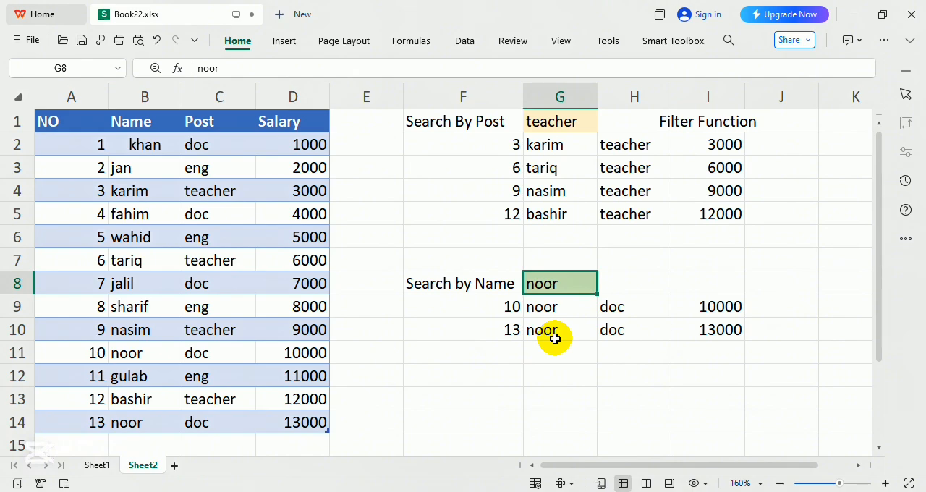
pyautogui.click(490, 174)
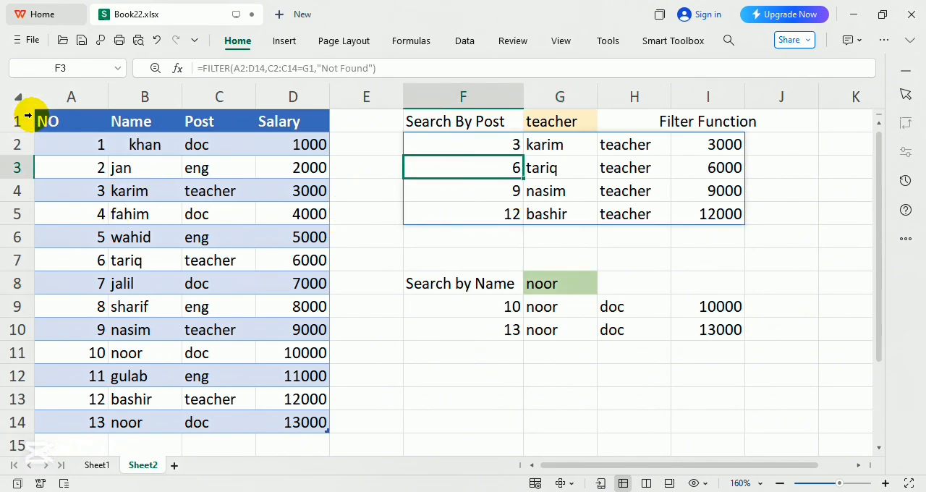
# Copy the employee table A1:D14 and paste it at cell A1 of a new worksheet.
pyautogui.moveTo(52, 116); pyautogui.dragTo(280, 414)
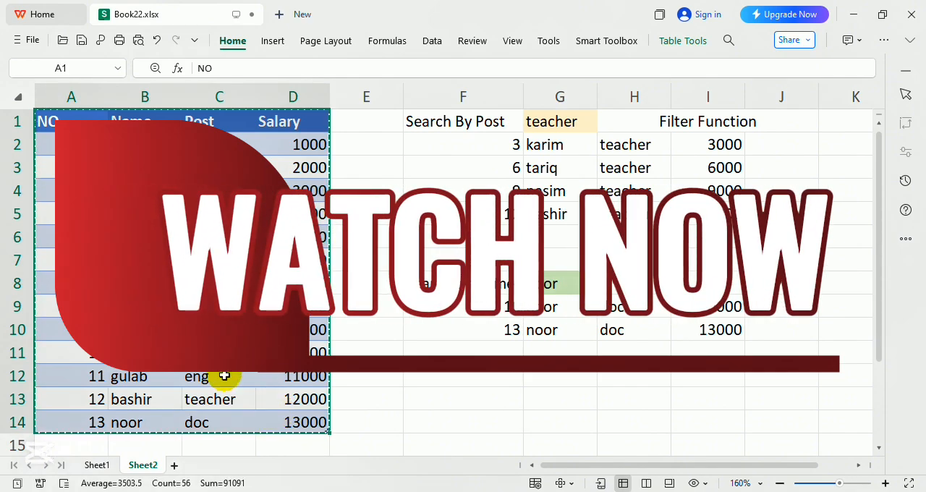
pyautogui.click(173, 465)
pyautogui.keyDown('ctrl'); pyautogui.scroll(9, 156, 285); pyautogui.keyUp('ctrl')
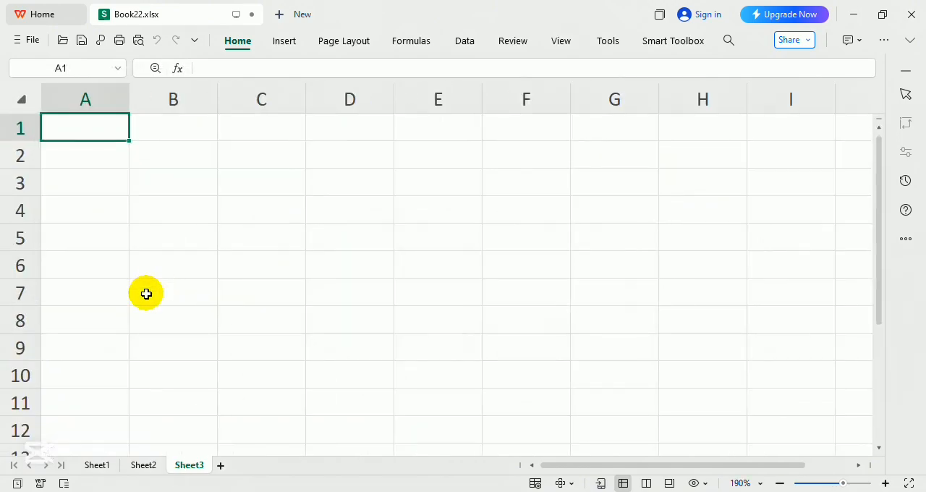
pyautogui.hotkey('ctrl', 'v')
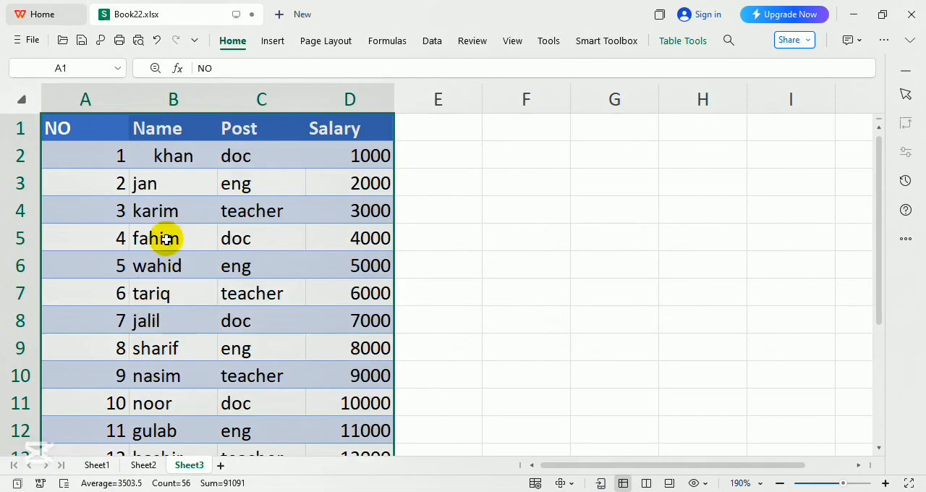
pyautogui.keyDown('ctrl'); pyautogui.scroll(-3, 187, 267); pyautogui.keyUp('ctrl')
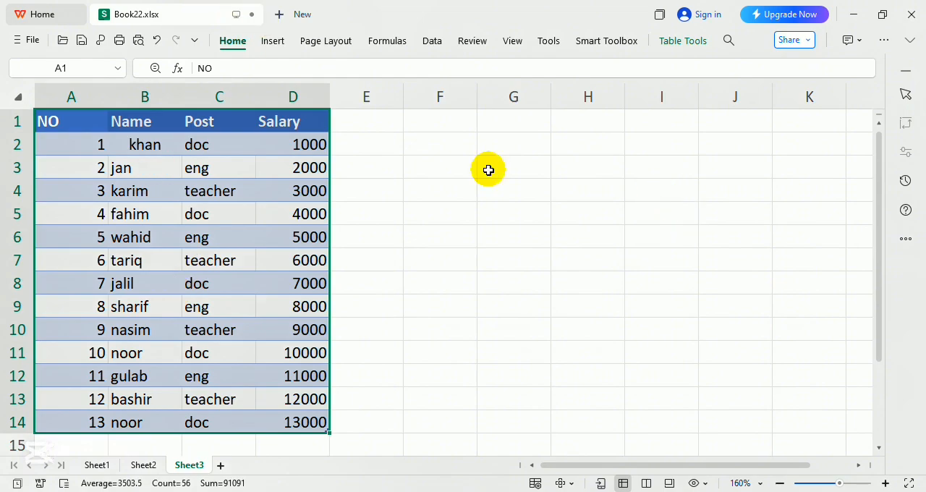
# Start a FILTER formula in cell F2 with the table data A2:D14 as its array.
pyautogui.click(446, 152)
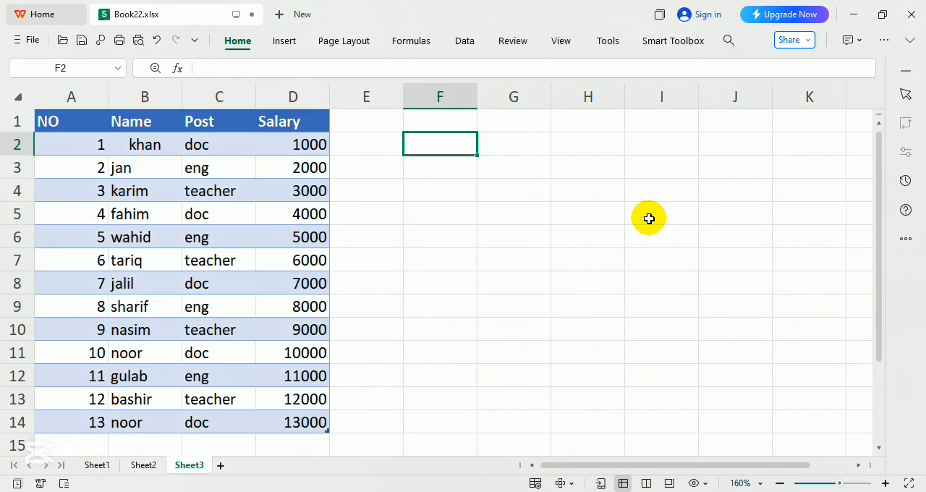
pyautogui.write('=fil')
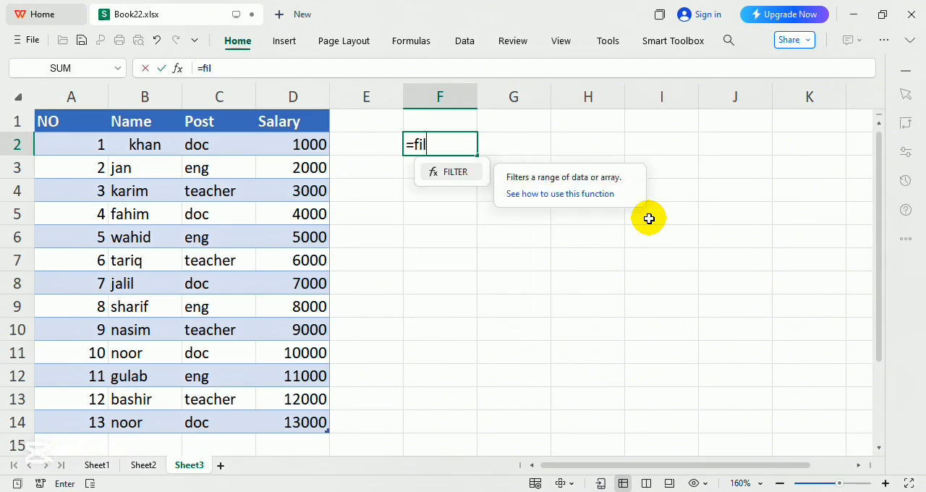
pyautogui.press('Tab')
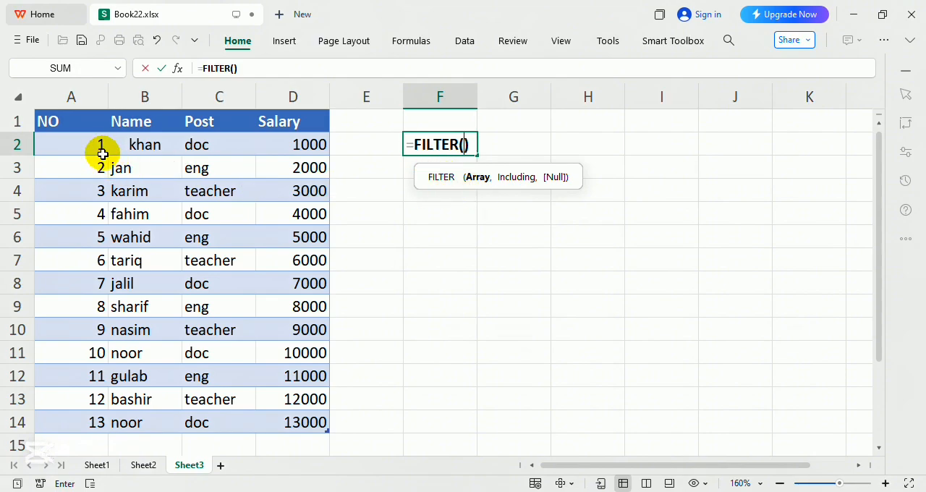
pyautogui.moveTo(87, 146)
pyautogui.mouseDown()
pyautogui.moveTo(275, 382)
pyautogui.moveTo(281, 427)
pyautogui.mouseUp()
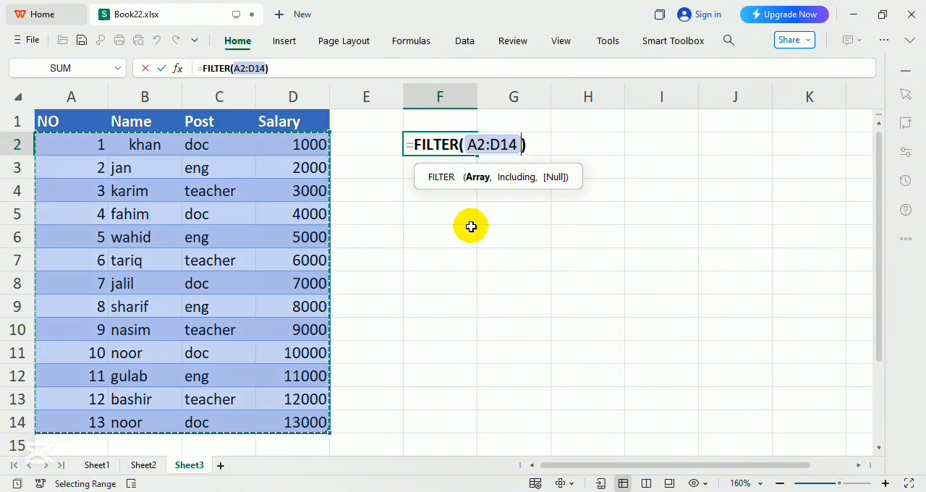
pyautogui.write(',')
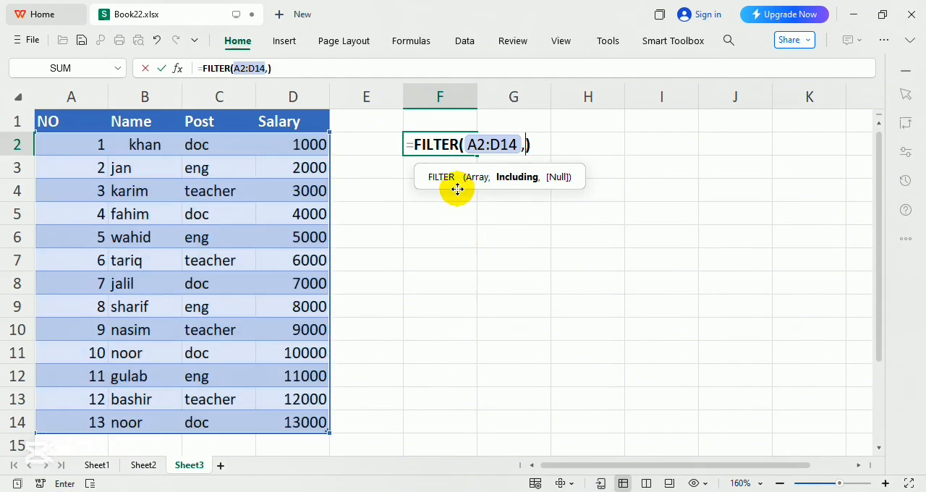
# Complete the F2 formula with the condition C2:C14="doc" and an empty string as the fallback.
pyautogui.click(215, 151)
pyautogui.moveTo(215, 150)
pyautogui.mouseDown()
pyautogui.moveTo(222, 416)
pyautogui.moveTo(246, 418)
pyautogui.mouseUp()
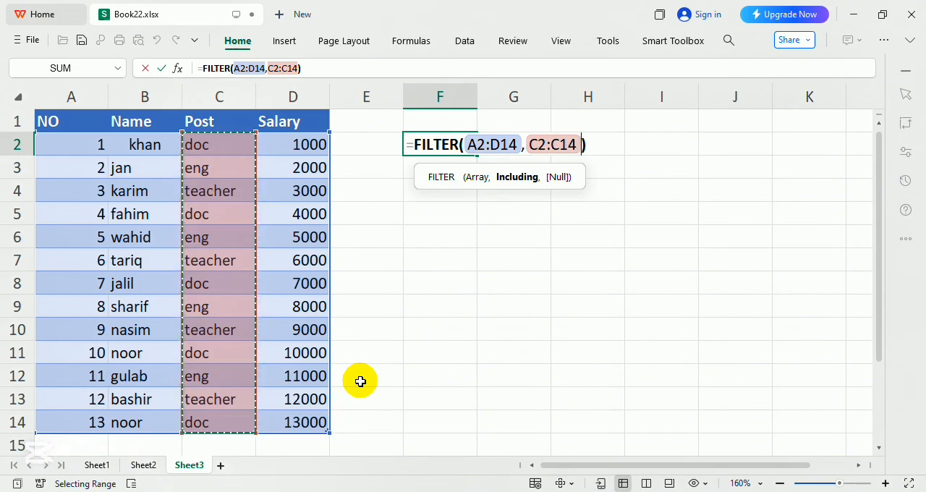
pyautogui.write('="')
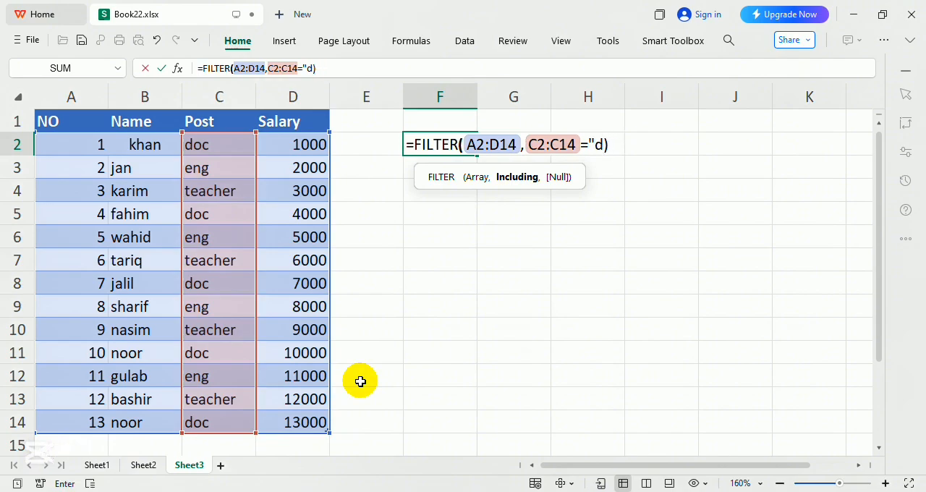
pyautogui.write('doc"')
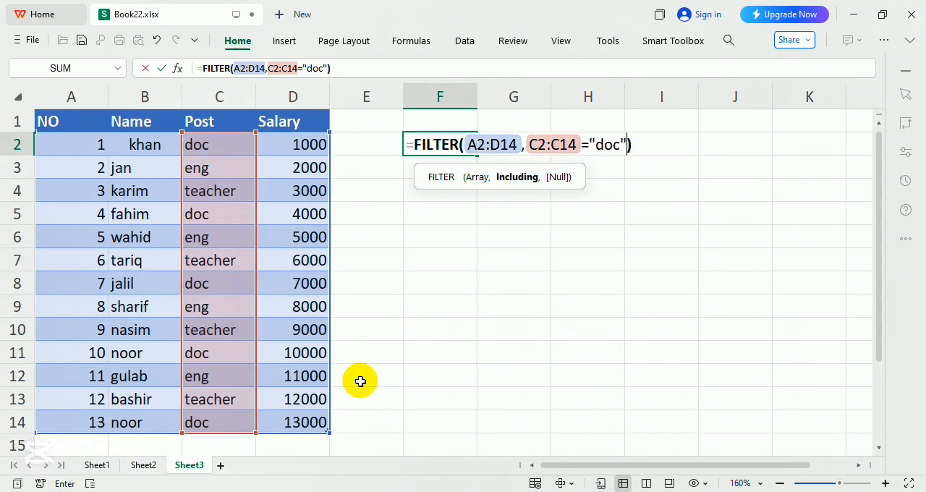
pyautogui.write(',')
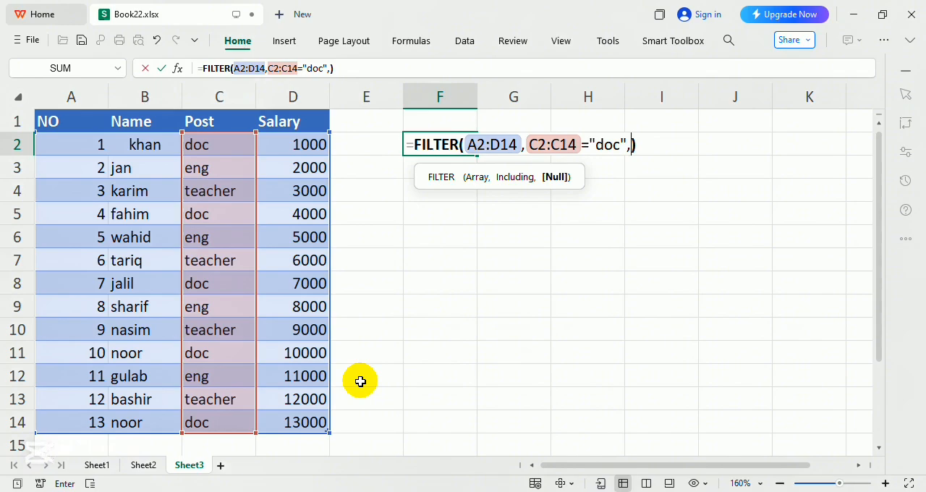
pyautogui.write('""')
pyautogui.click(498, 145)
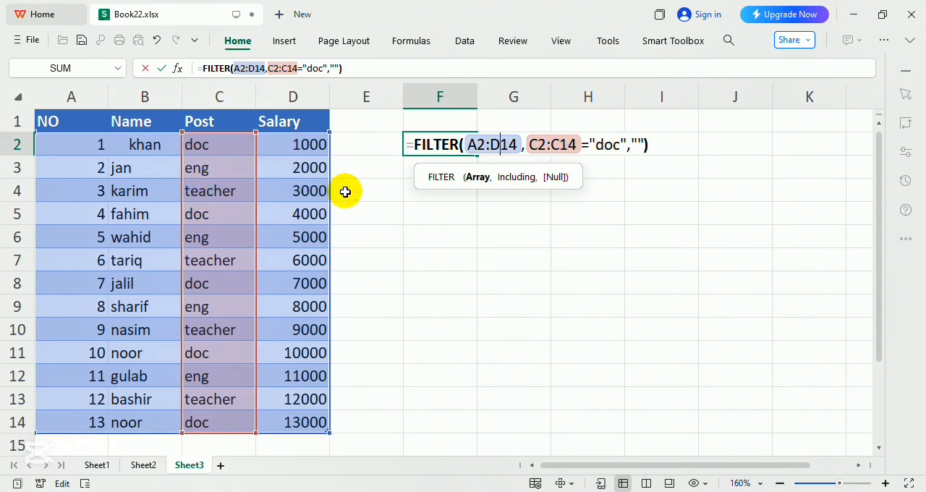
pyautogui.click(635, 146)
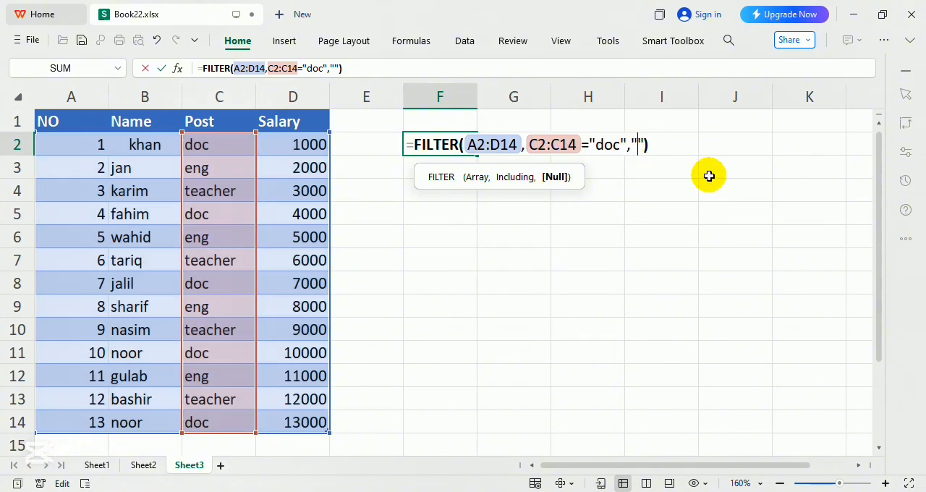
pyautogui.press('Return')
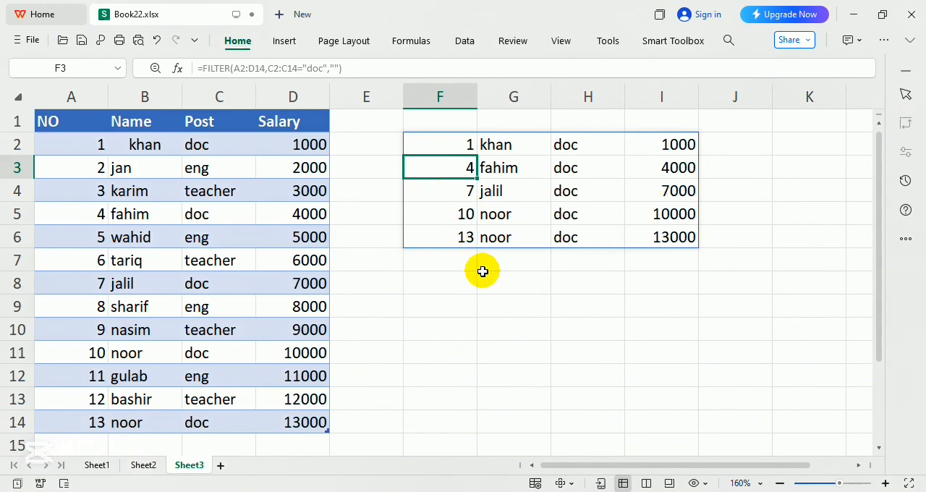
# Change the post criterion in the F2 FILTER formula to "eng".
pyautogui.click(469, 144)
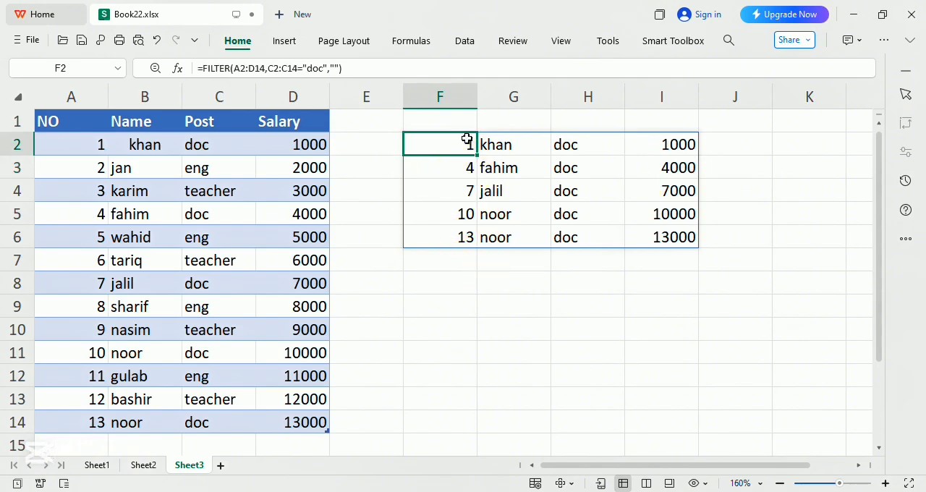
pyautogui.doubleClick(469, 144)
pyautogui.moveTo(604, 143); pyautogui.dragTo(611, 147)
pyautogui.doubleClick(606, 145)
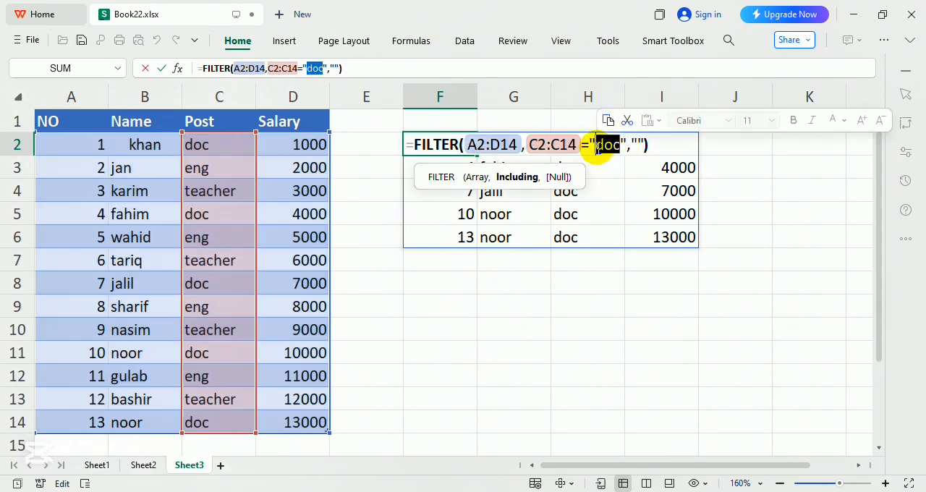
pyautogui.write('re')
pyautogui.press('BackSpace')
pyautogui.press('BackSpace')
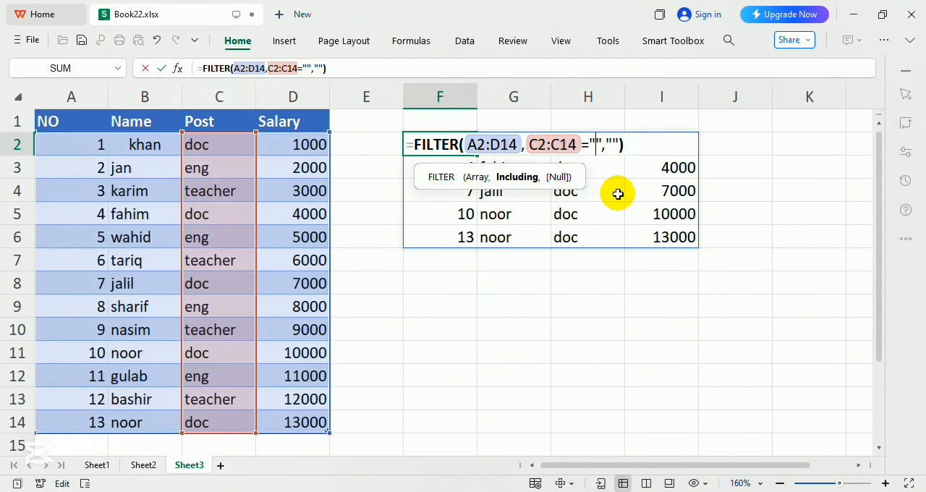
pyautogui.write('ent')
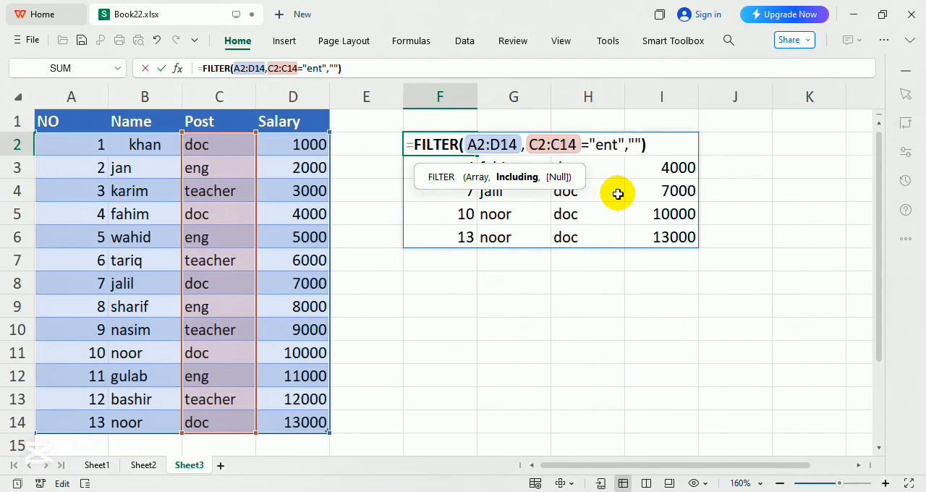
pyautogui.press('BackSpace')
pyautogui.write('g')
pyautogui.press('Return')
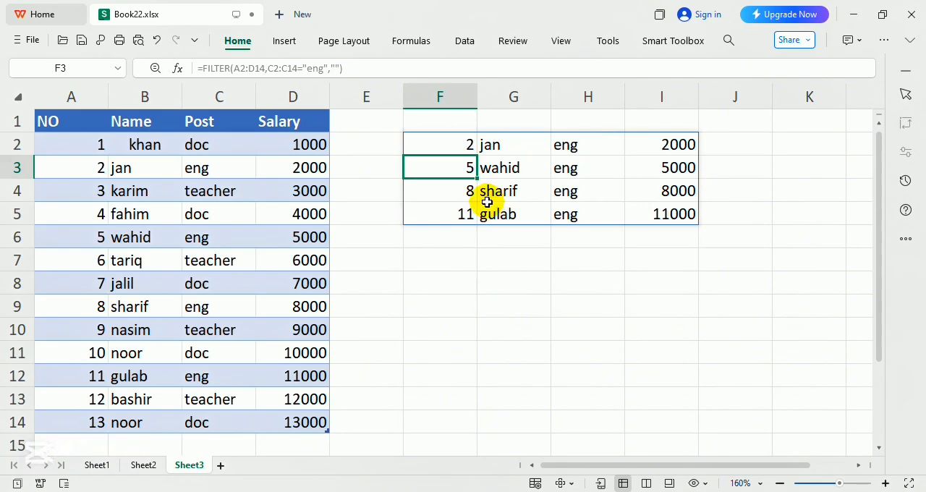
# Delete the FILTER formula from cell F2.
pyautogui.click(466, 145)
pyautogui.press('Delete')
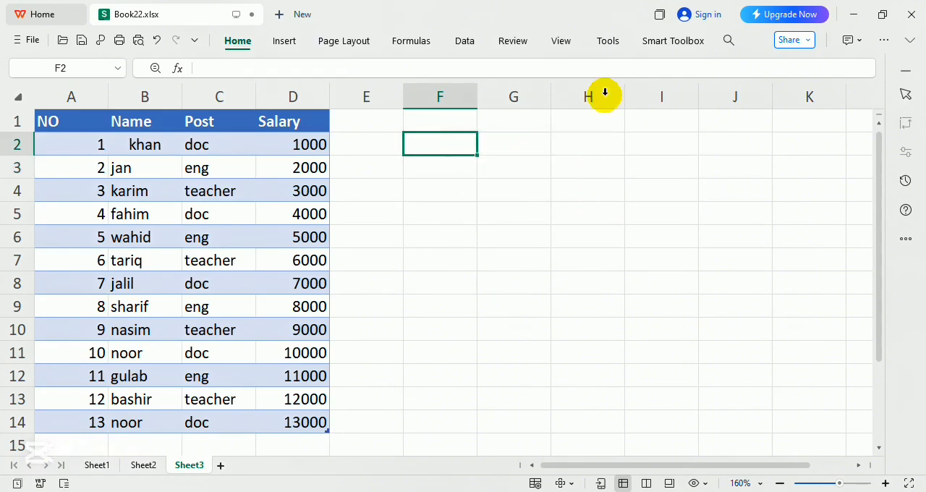
pyautogui.click(453, 144)
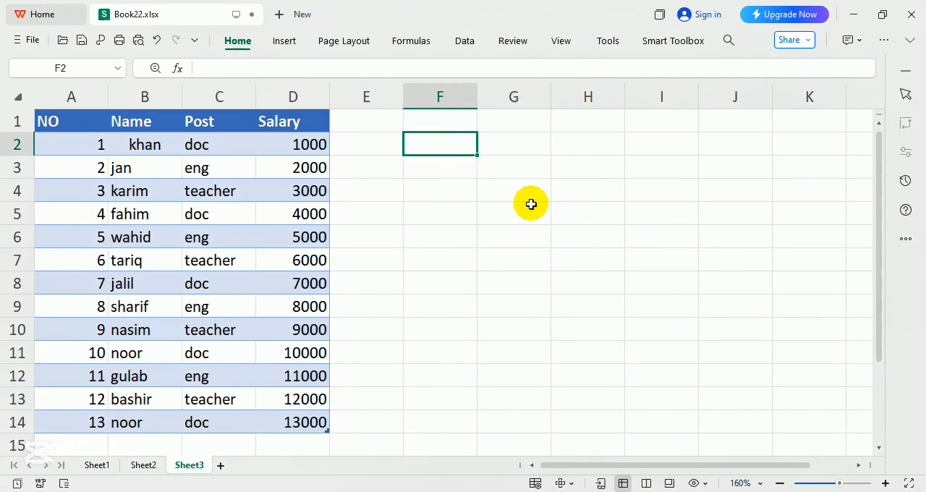
# Enter the label "Search By POst" in cell F1.
pyautogui.click(436, 121)
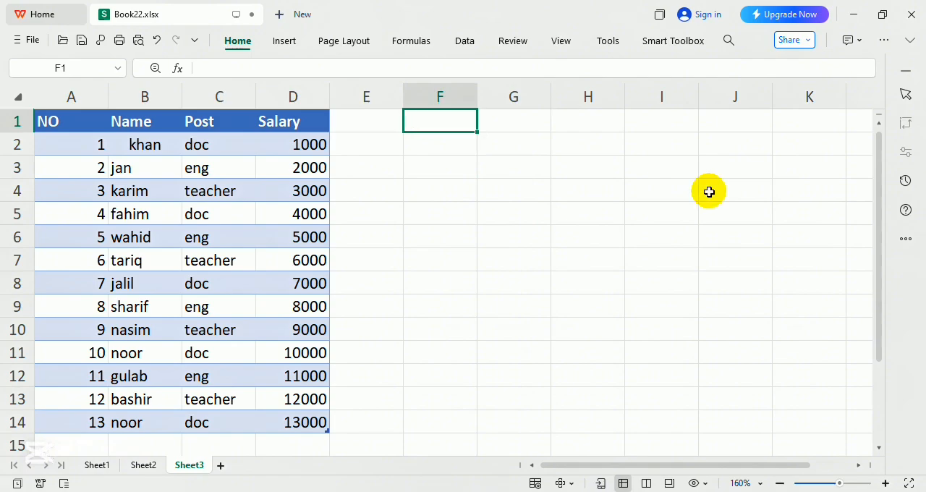
pyautogui.write('Search By POst')
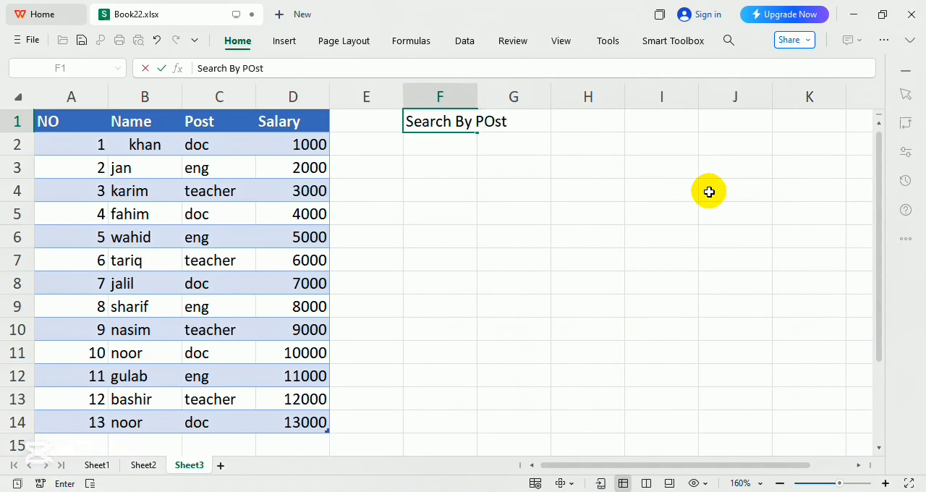
pyautogui.press('Tab')
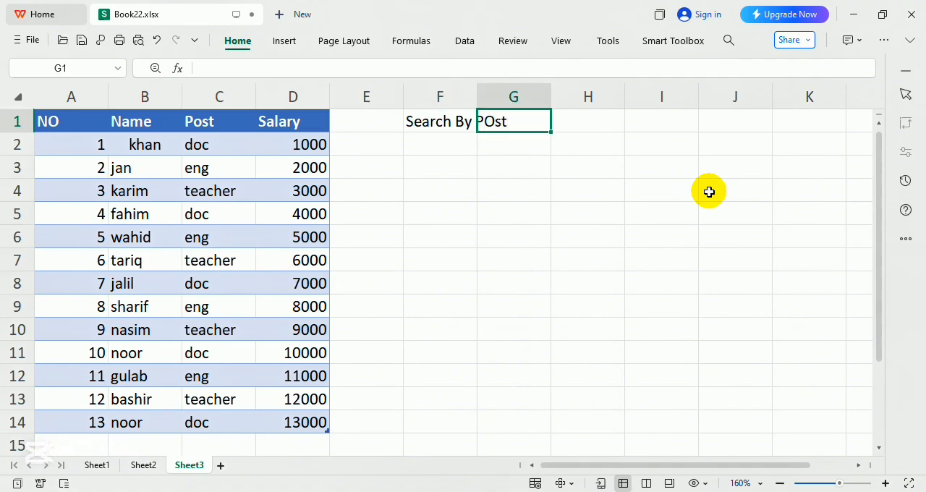
# Fit column F to the width of its label and fill cell G1 with light green.
pyautogui.doubleClick(476, 90)
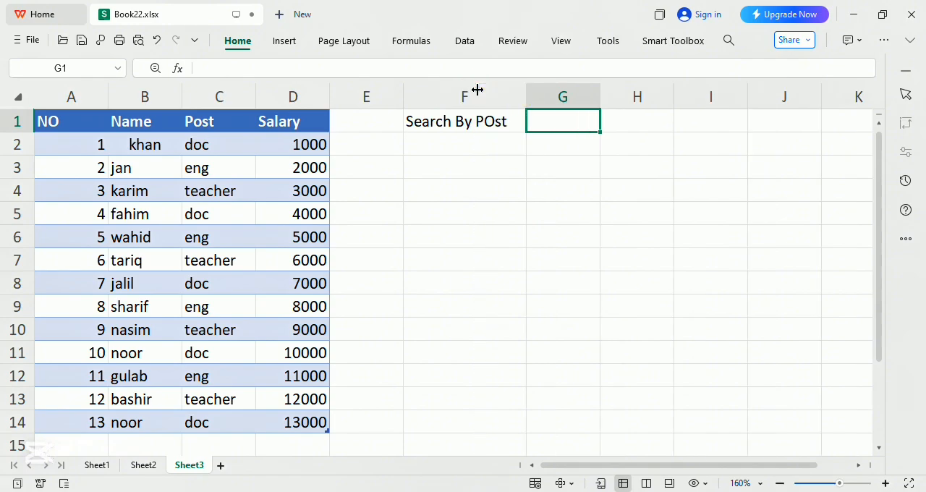
pyautogui.click(237, 41)
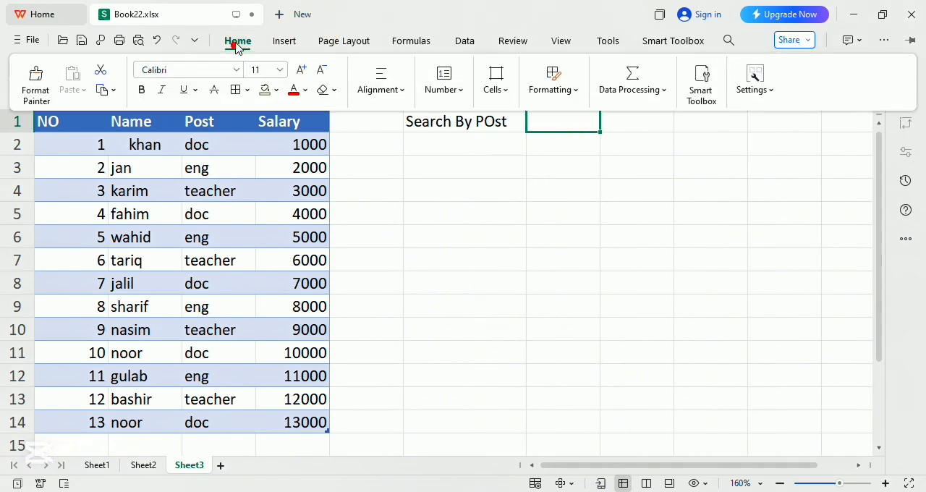
pyautogui.click(265, 91)
# Begin a new FILTER formula in F2, below the search label, using A2:D14 as the array.
pyautogui.click(463, 143)
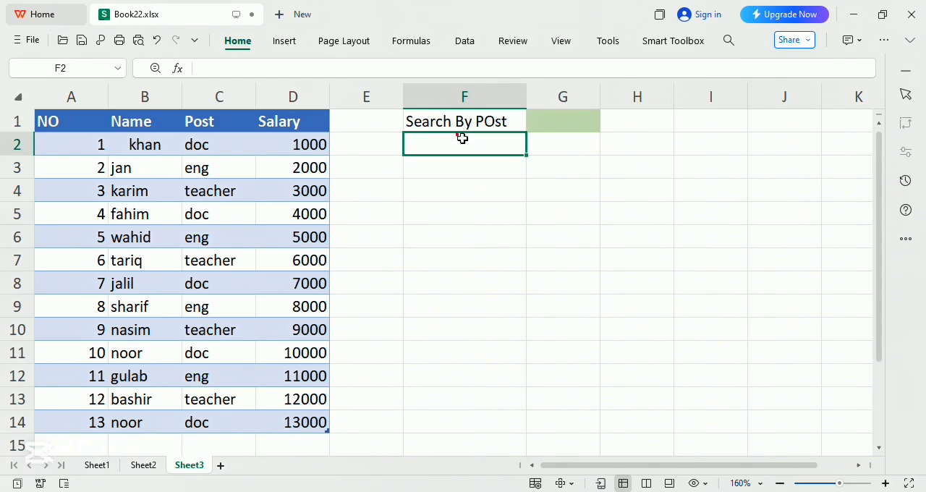
pyautogui.write('=')
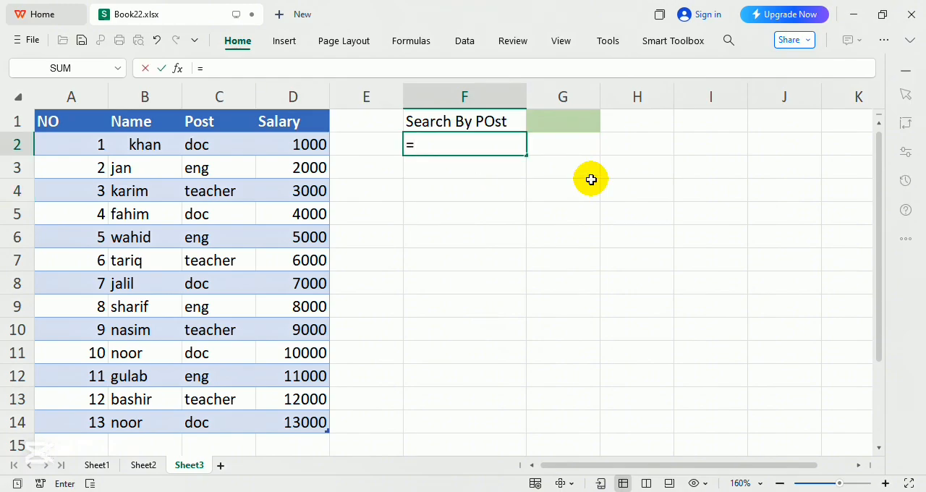
pyautogui.write('fil')
pyautogui.press('Tab')
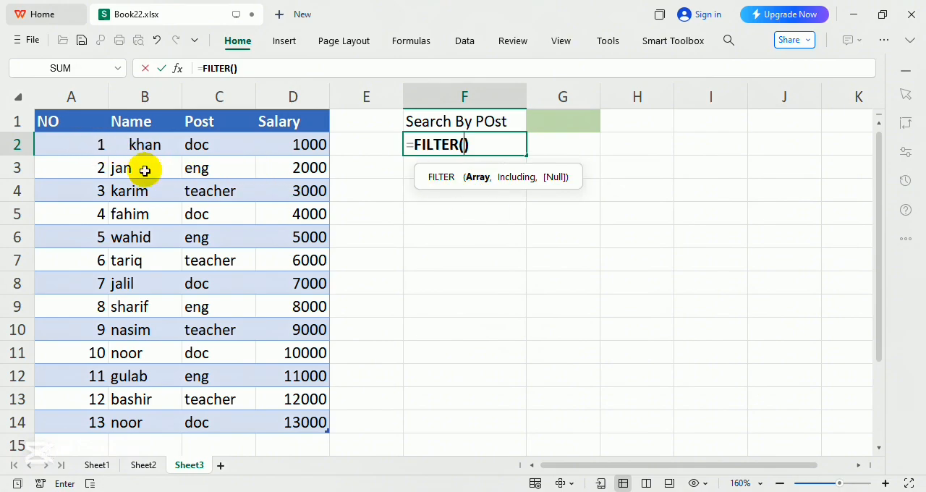
pyautogui.moveTo(77, 145); pyautogui.dragTo(267, 417)
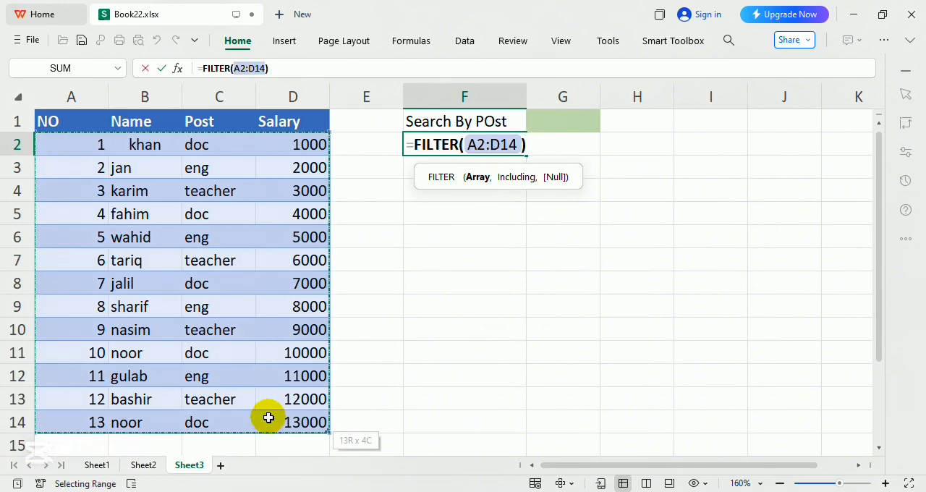
pyautogui.write(',')
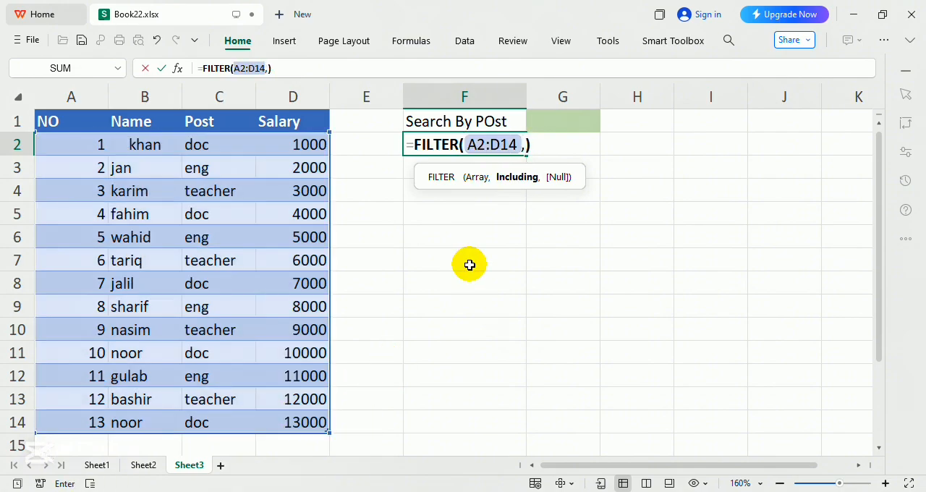
# Complete the FILTER formula in F2 with the condition C2:C14=G1 and "Not Found" as the value for no match.
pyautogui.moveTo(206, 149); pyautogui.dragTo(222, 421)
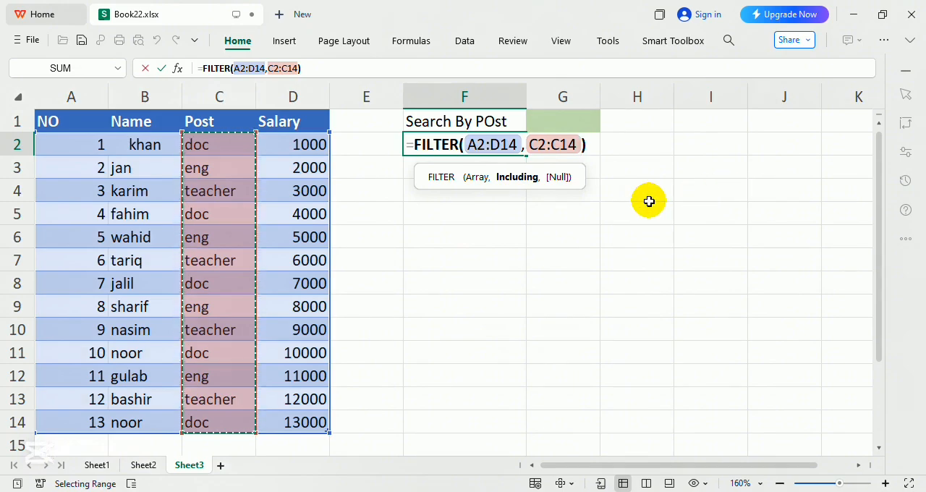
pyautogui.write('=')
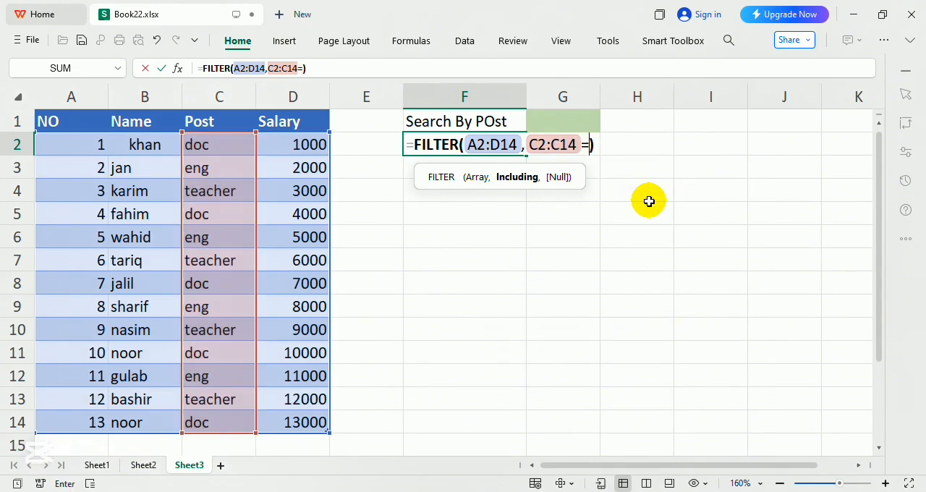
pyautogui.click(583, 123)
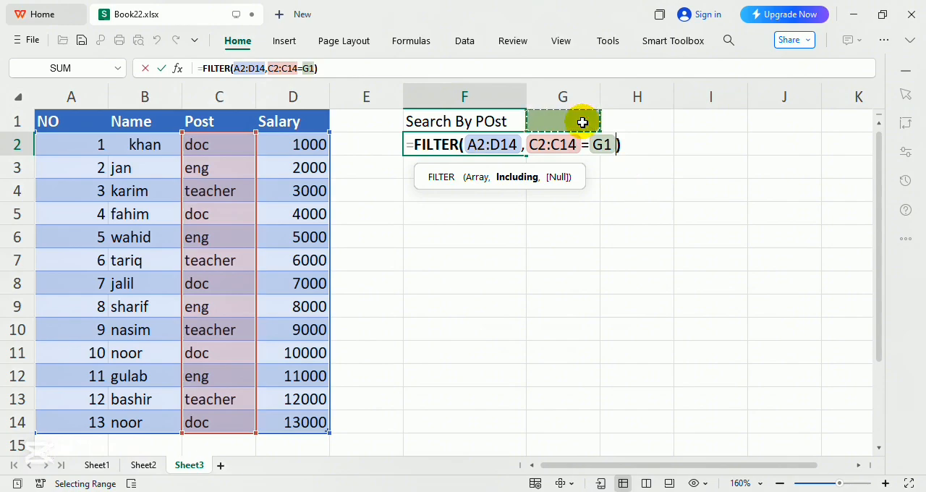
pyautogui.write(',')
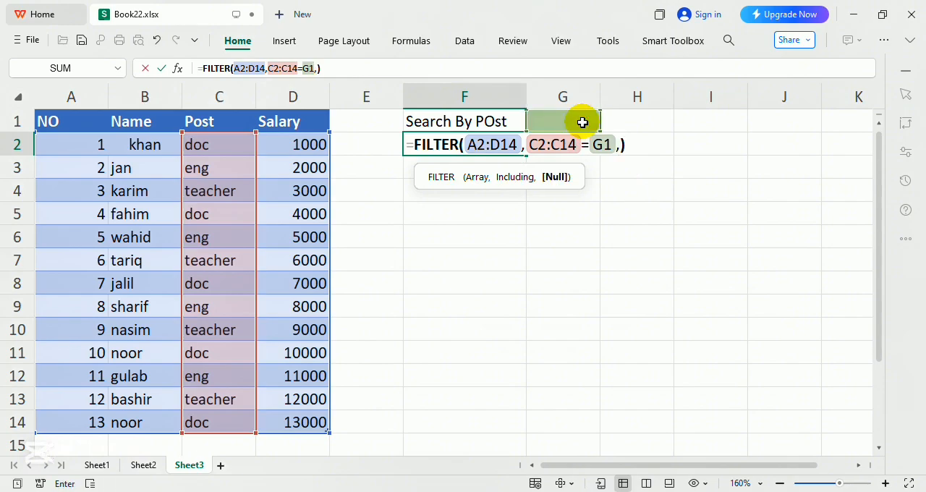
pyautogui.write('"M')
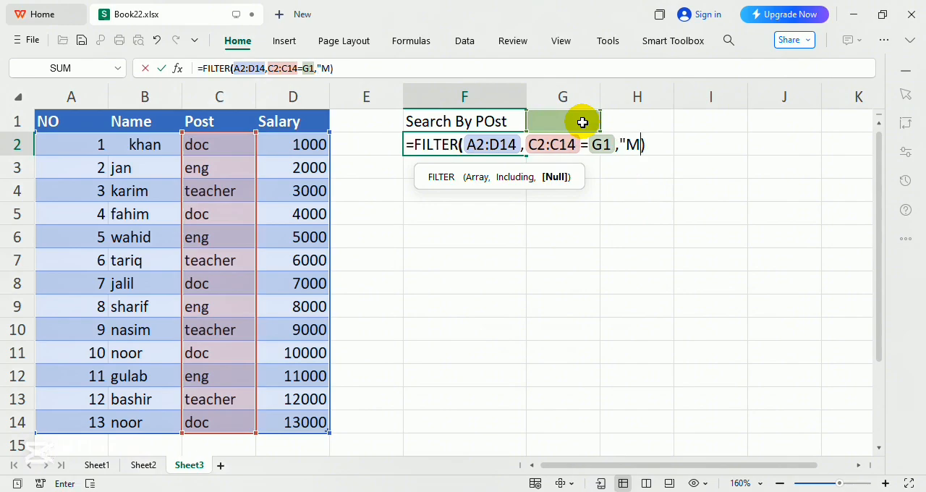
pyautogui.press('BackSpace')
pyautogui.press('BackSpace')
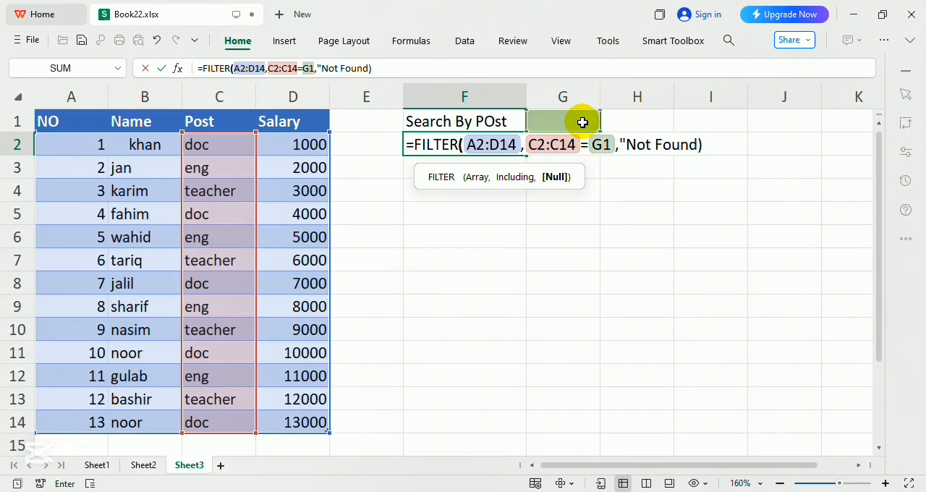
pyautogui.write('Not Found"')
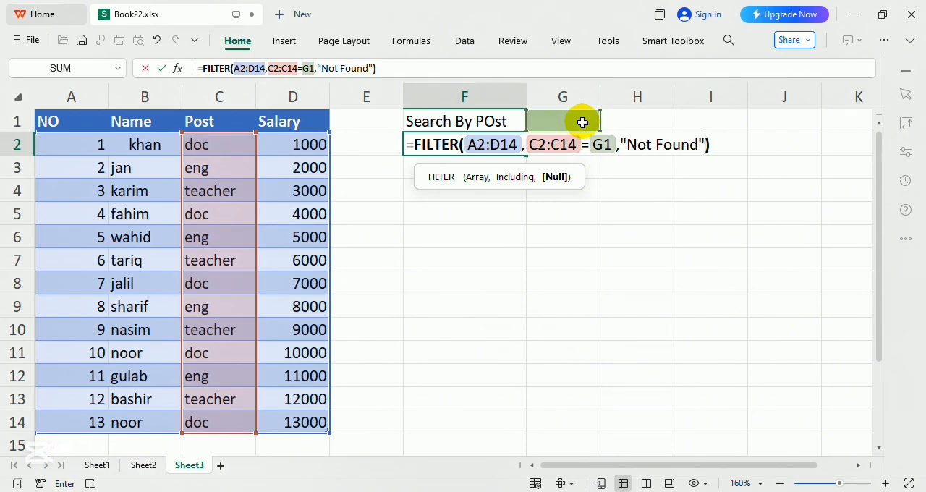
pyautogui.press('Return')
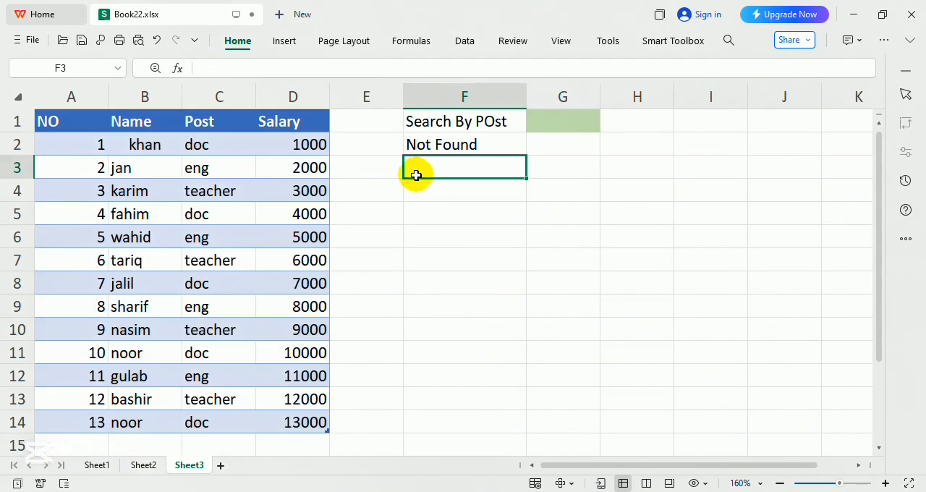
# Try the post search by entering "eng" in cell G1.
pyautogui.click(421, 147)
pyautogui.click(563, 117)
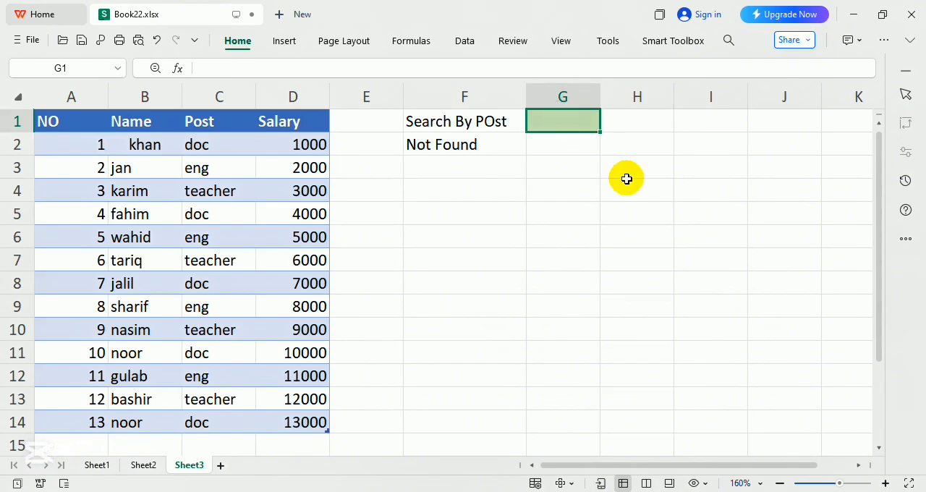
pyautogui.write('eng')
pyautogui.press('Return')
# Replace the search post in cell G1 with "doc", after trying the unlisted entry "dpc".
pyautogui.press('Up')
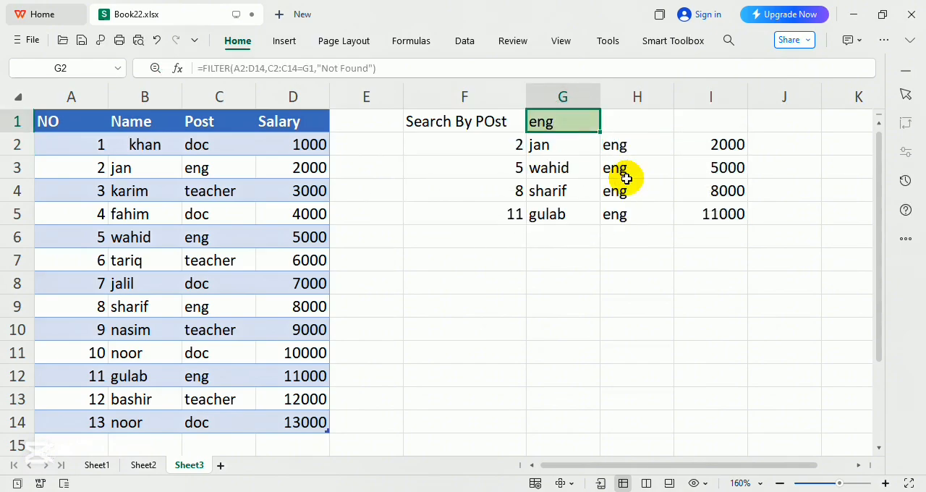
pyautogui.write('dpc')
pyautogui.press('Return')
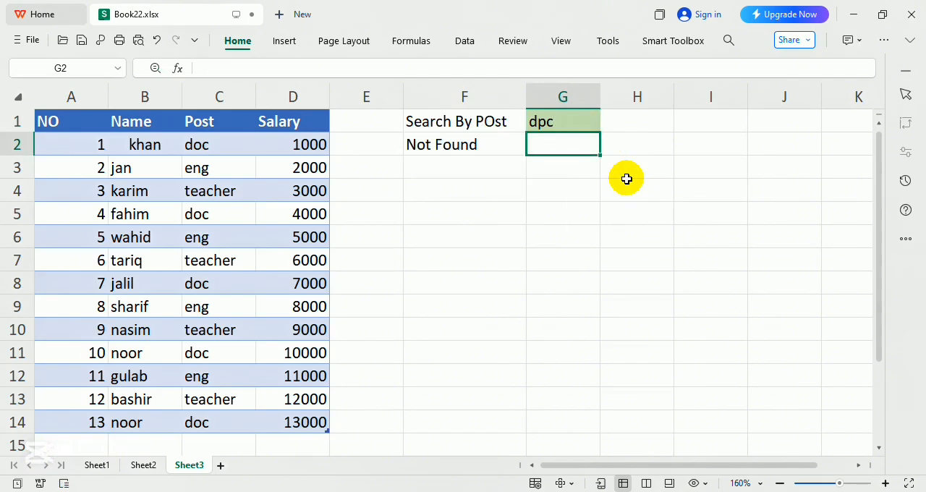
pyautogui.press('Up')
pyautogui.write('d')
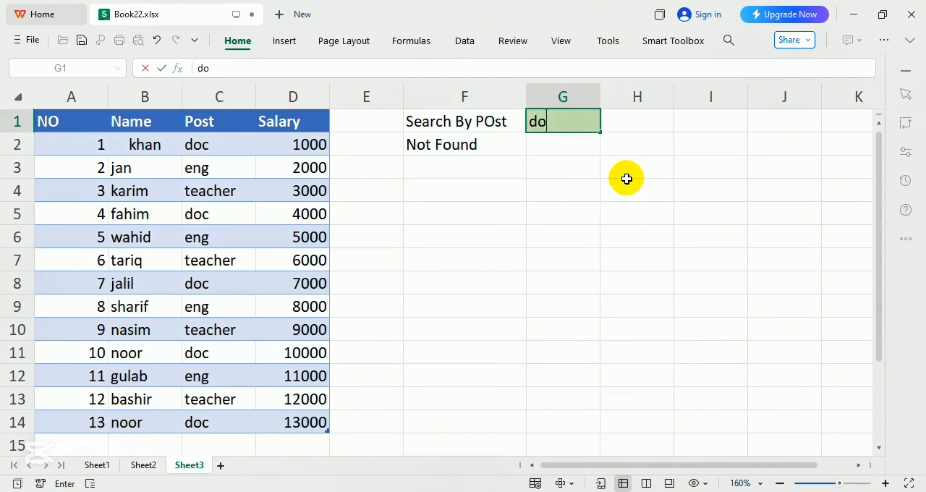
pyautogui.write('oc')
pyautogui.press('Return')
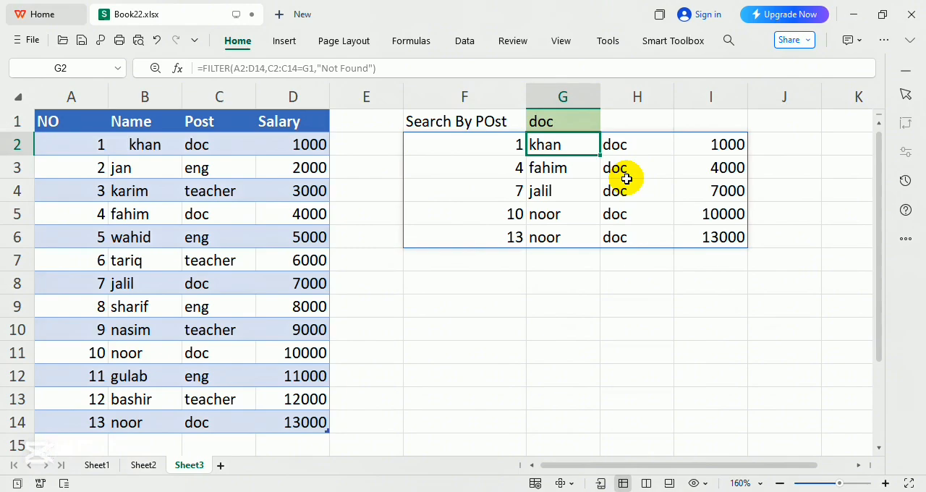
# Add data validation to cell G1 as a list sourced from the Post entries in C2:C14.
pyautogui.click(546, 121)
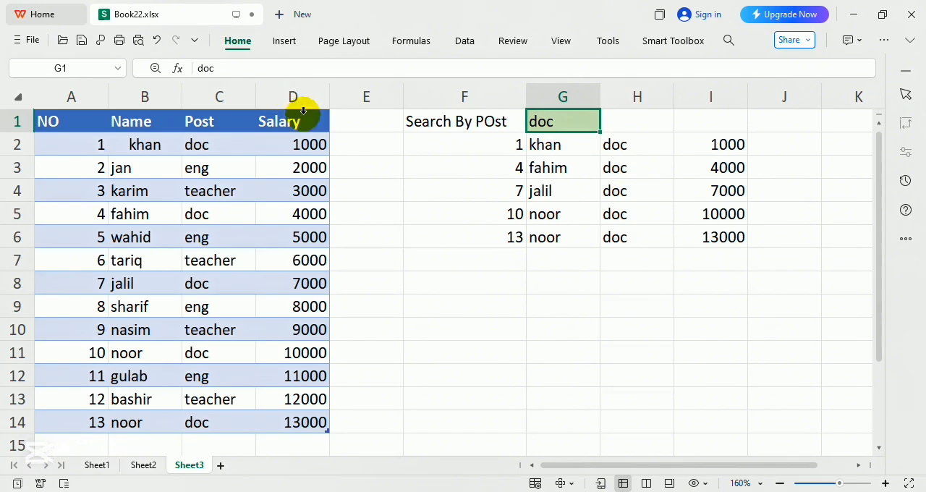
pyautogui.click(465, 41)
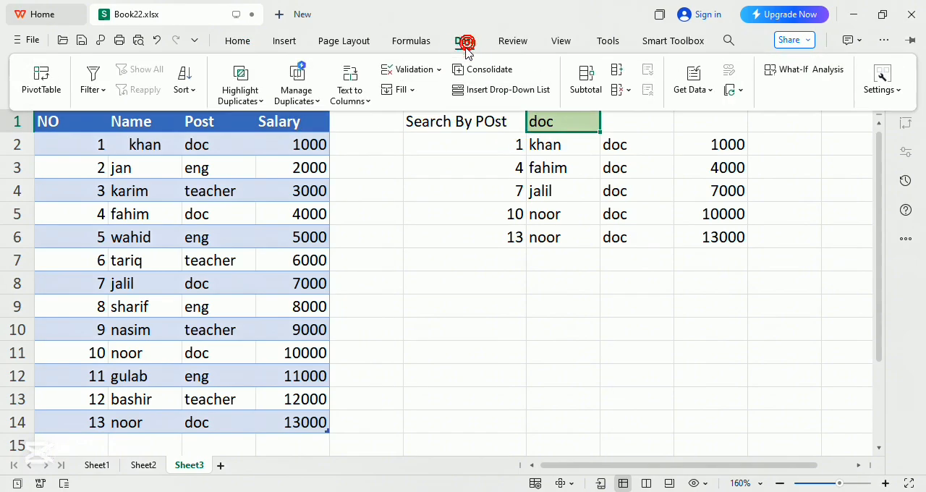
pyautogui.click(388, 70)
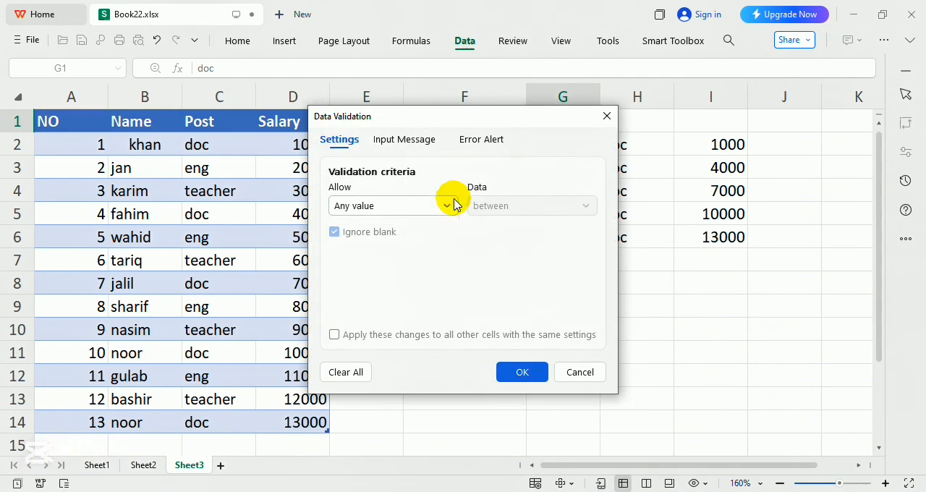
pyautogui.click(454, 205)
pyautogui.click(378, 272)
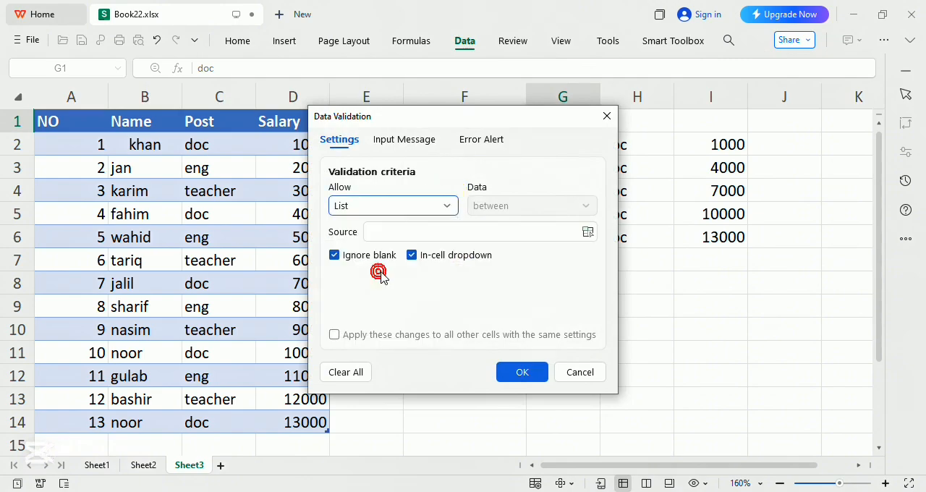
pyautogui.click(471, 233)
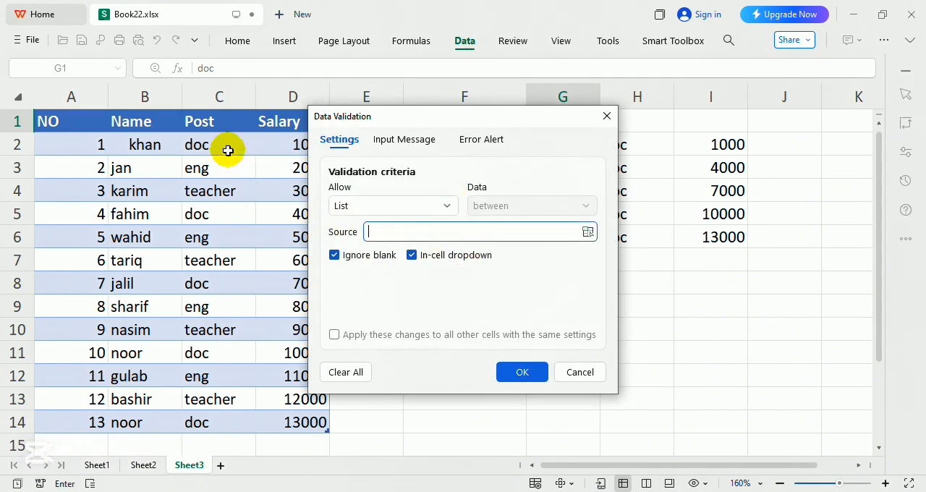
pyautogui.moveTo(228, 150); pyautogui.dragTo(199, 421)
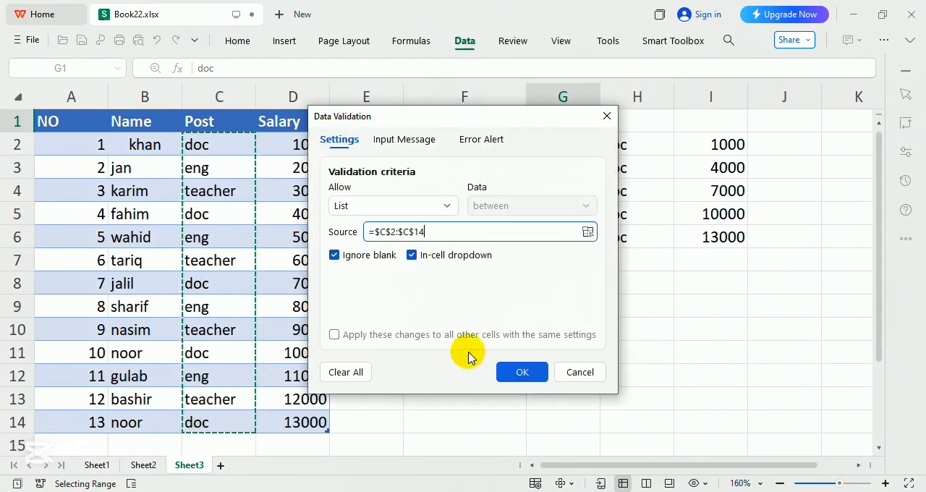
pyautogui.click(519, 373)
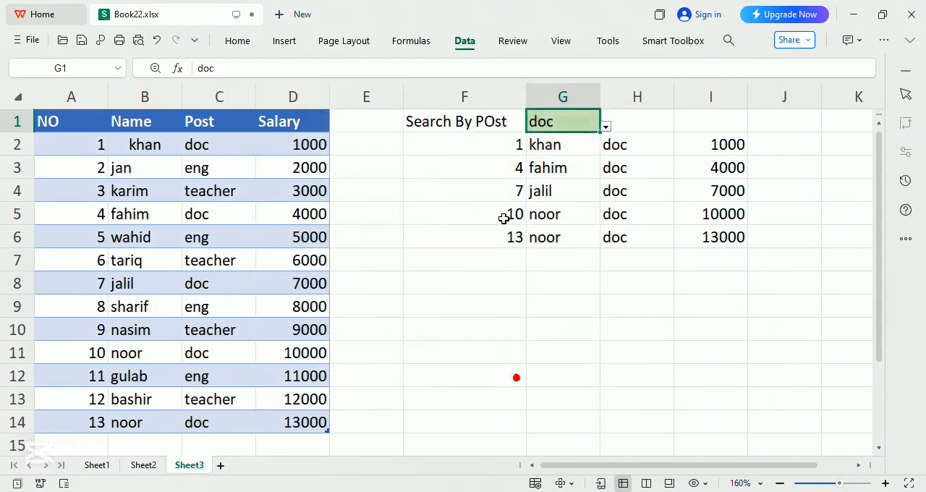
# Test the G1 drop-down list by choosing eng, doc and teacher in turn, ending on doc.
pyautogui.click(606, 127)
pyautogui.click(554, 167)
pyautogui.click(607, 127)
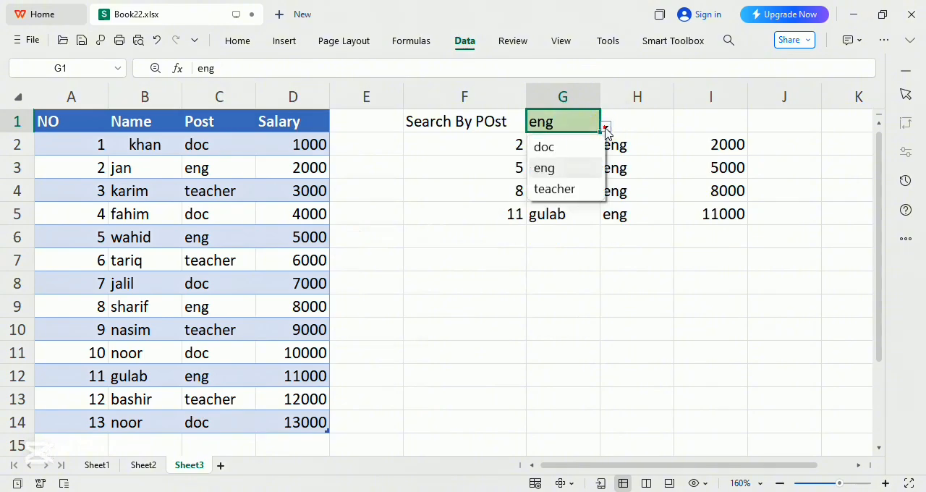
pyautogui.click(583, 145)
pyautogui.click(606, 127)
pyautogui.click(568, 189)
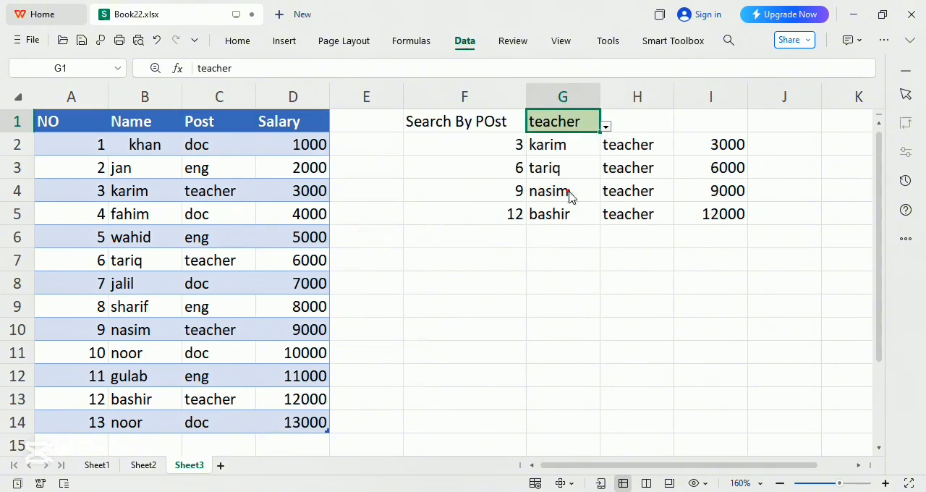
pyautogui.click(606, 127)
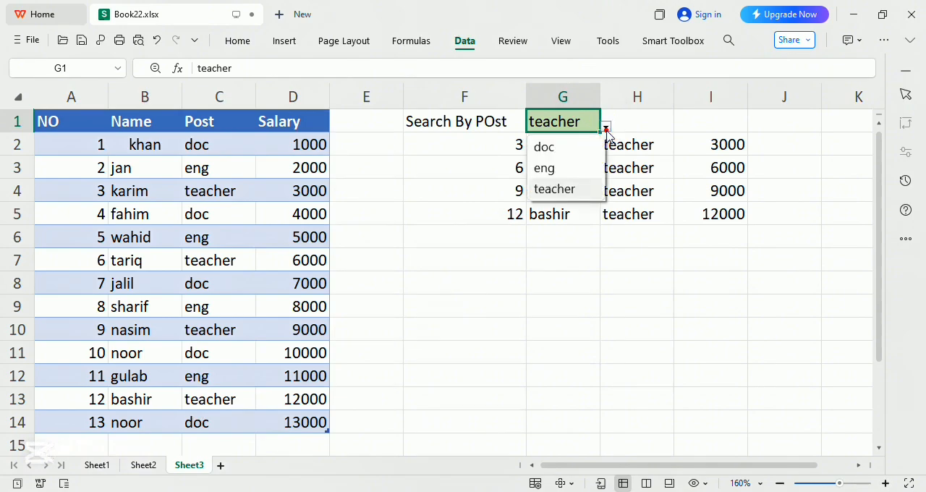
pyautogui.click(577, 172)
pyautogui.click(606, 128)
pyautogui.click(570, 147)
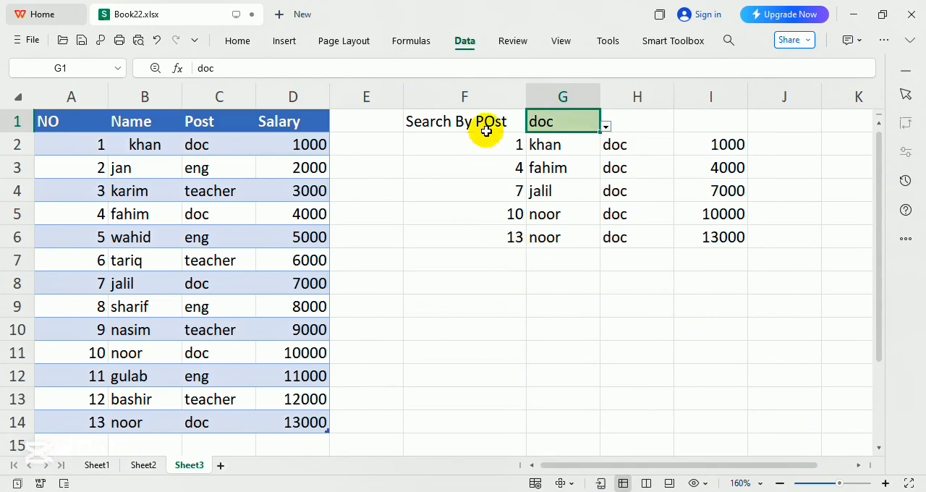
# Enter the label "SEarch By Name" in cell F8, below the post search results.
pyautogui.click(477, 283)
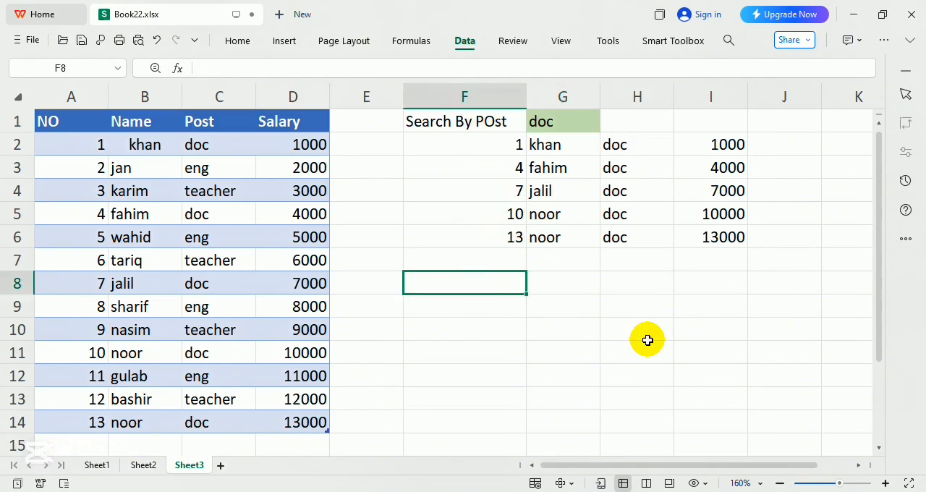
pyautogui.write('SE')
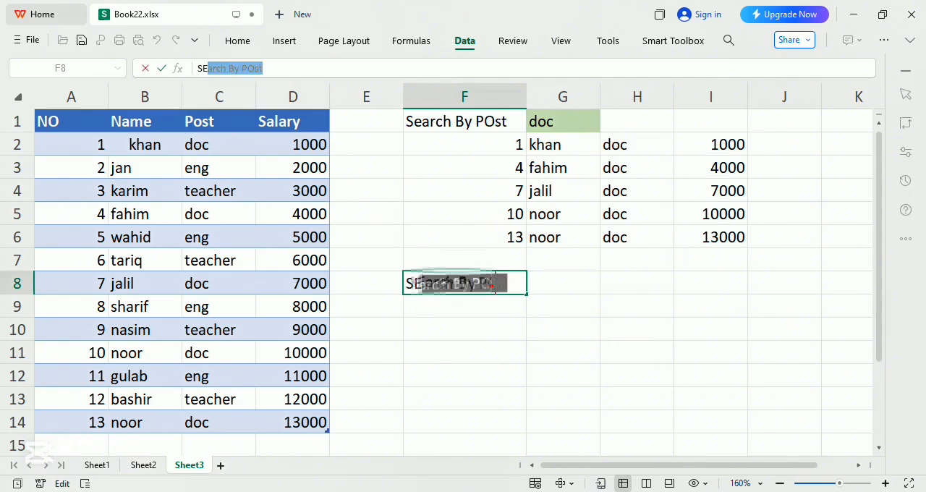
pyautogui.doubleClick(491, 284)
pyautogui.write('N')
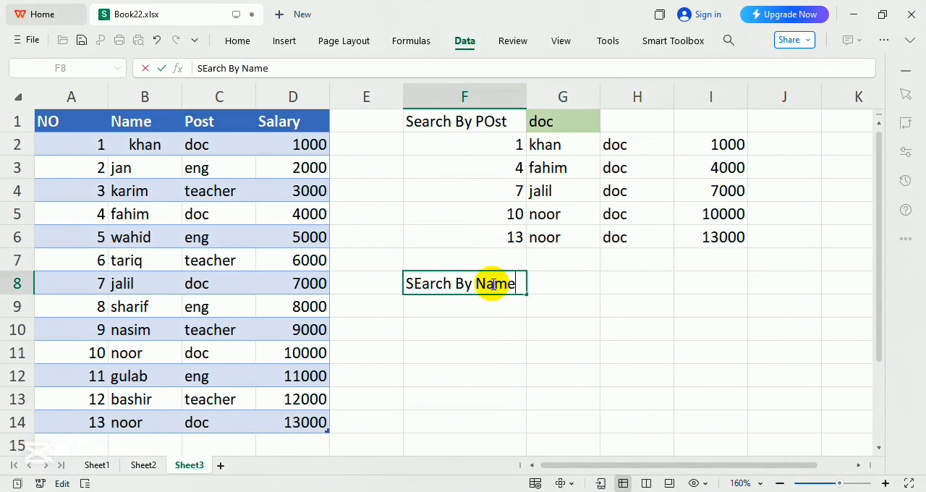
pyautogui.write('ame')
pyautogui.press('Tab')
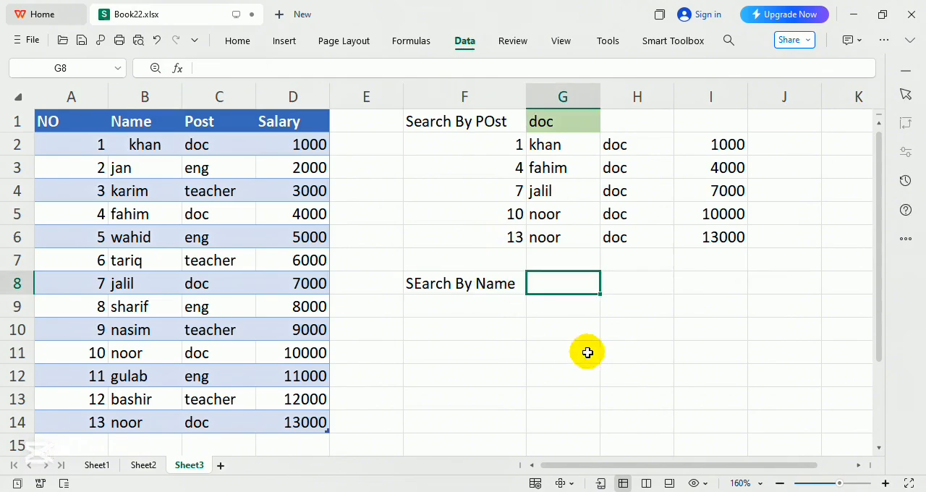
# Fill cell G8, beside the name search label, with light gold.
pyautogui.click(247, 44)
pyautogui.click(279, 92)
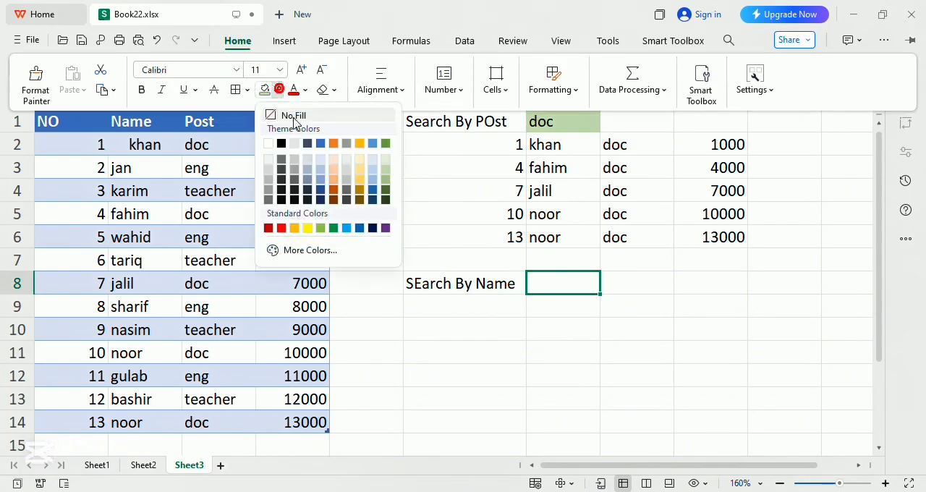
pyautogui.click(362, 165)
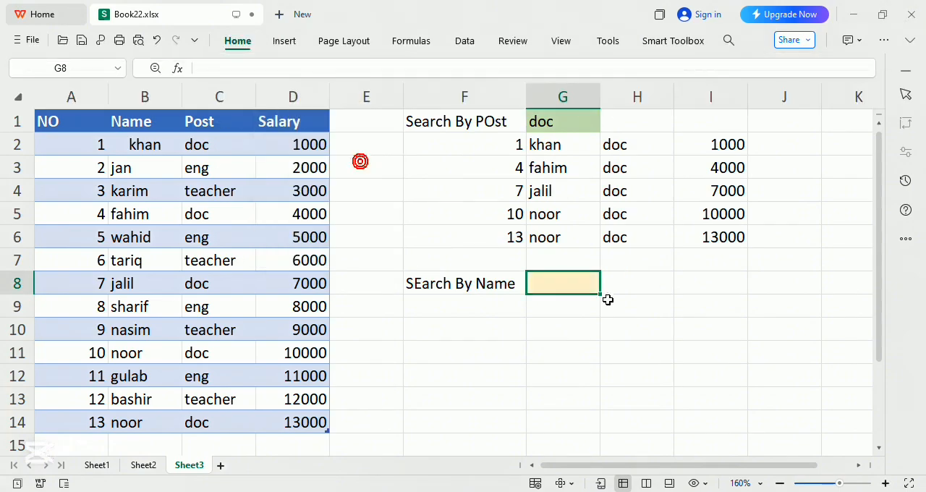
# Enter =FILTER(A2:D14,B2:B14=G8,"Not Found") in cell F9, below the name search label.
pyautogui.click(491, 315)
pyautogui.write('=')
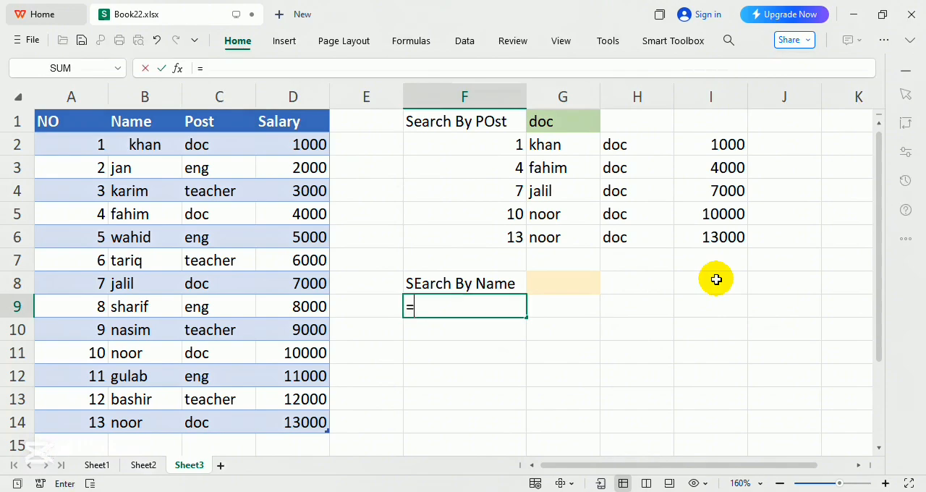
pyautogui.write('fil')
pyautogui.press('Tab')
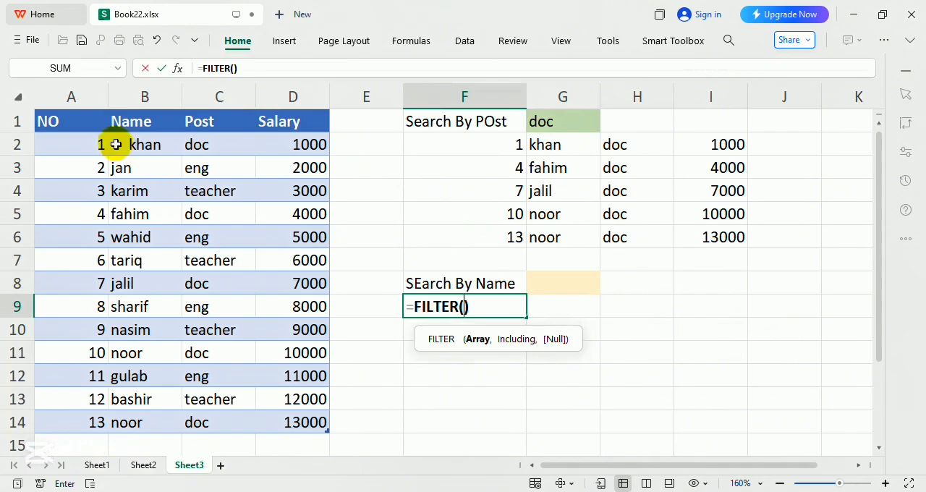
pyautogui.moveTo(85, 149); pyautogui.dragTo(267, 424)
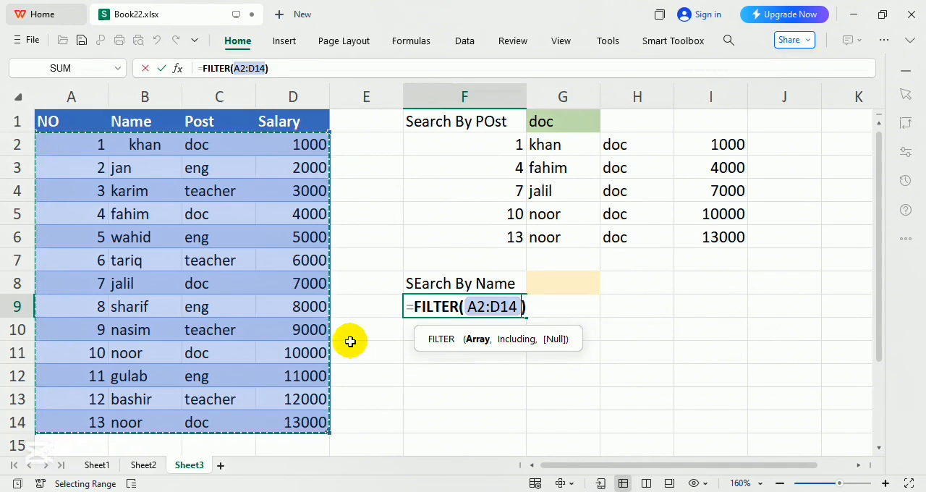
pyautogui.write(',')
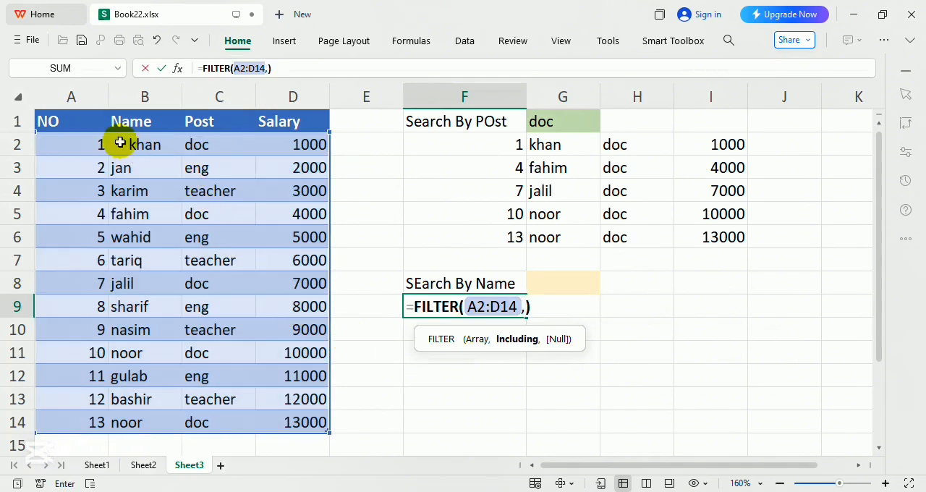
pyautogui.moveTo(124, 142); pyautogui.dragTo(116, 421)
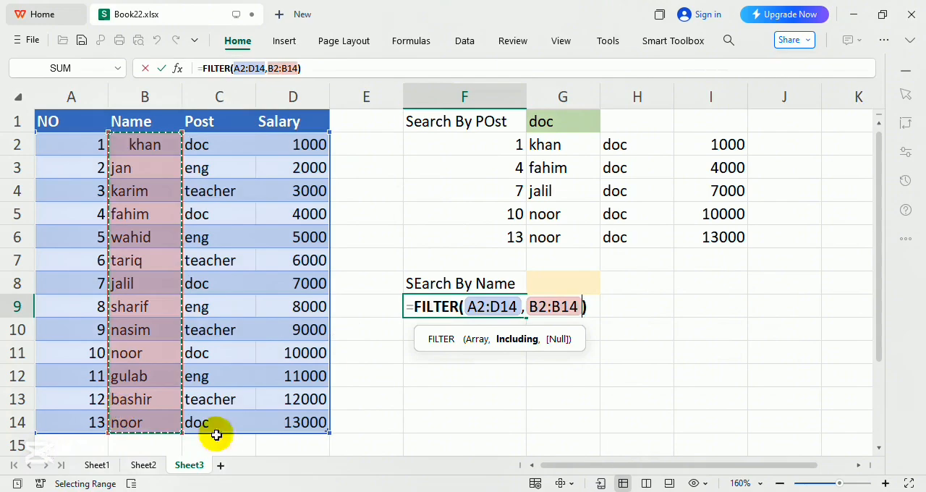
pyautogui.write('=')
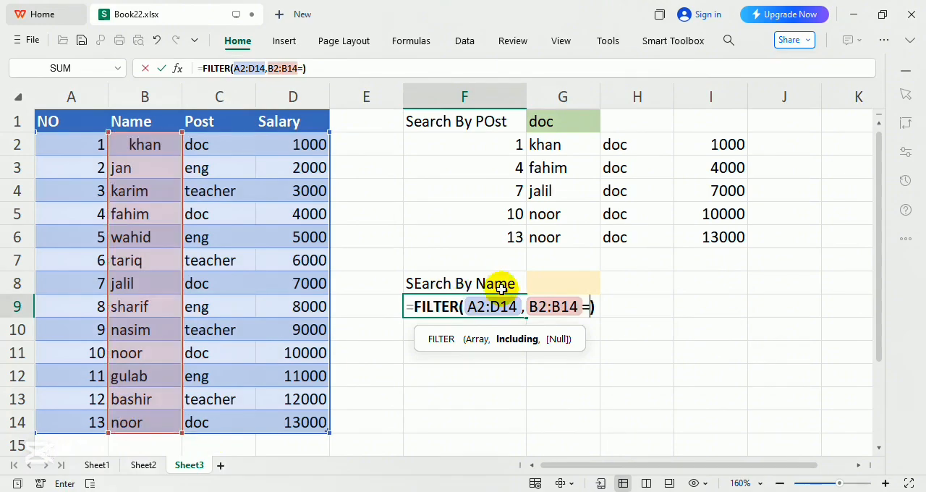
pyautogui.click(568, 282)
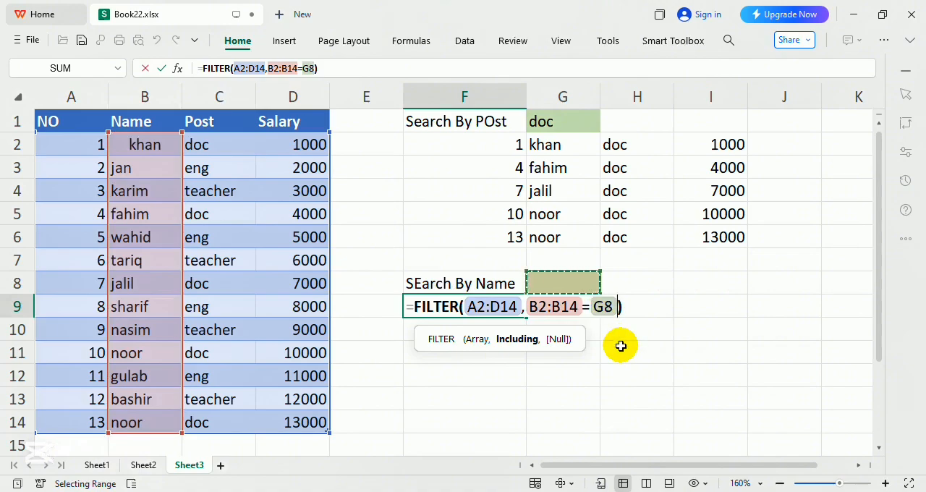
pyautogui.write(',"Not Fo')
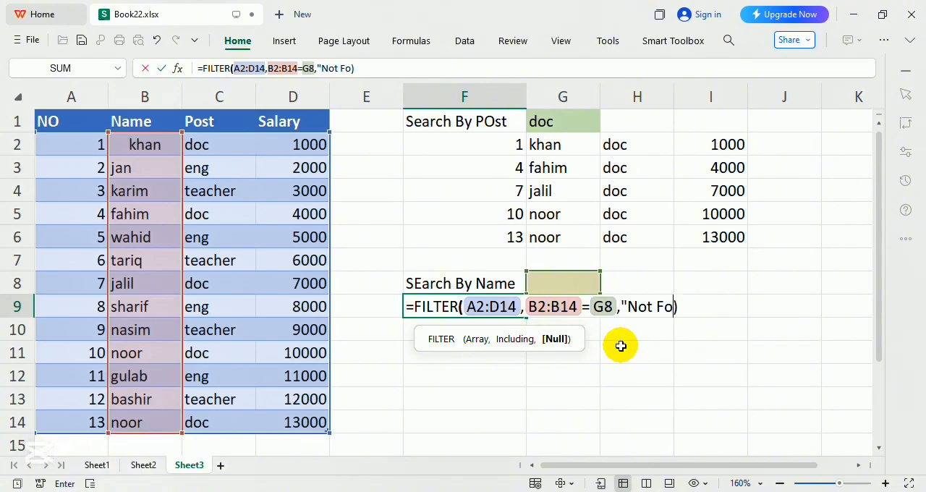
pyautogui.write('und"')
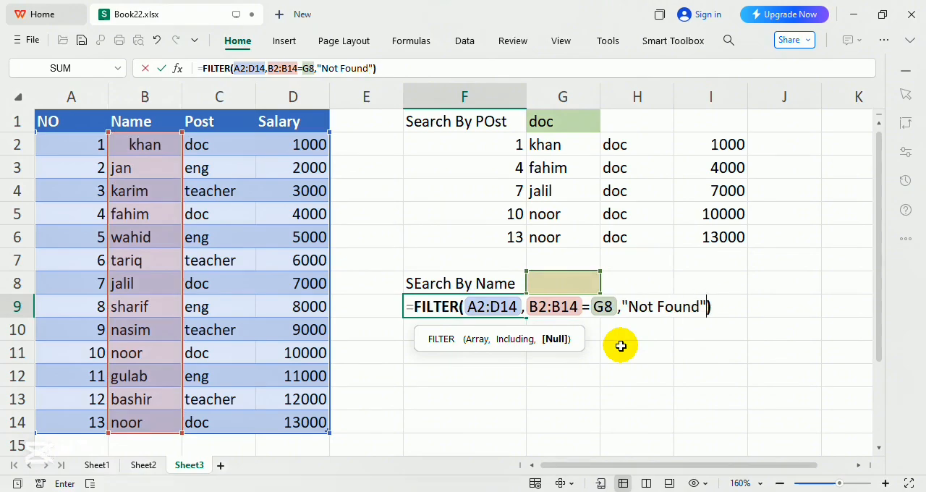
pyautogui.press('Return')
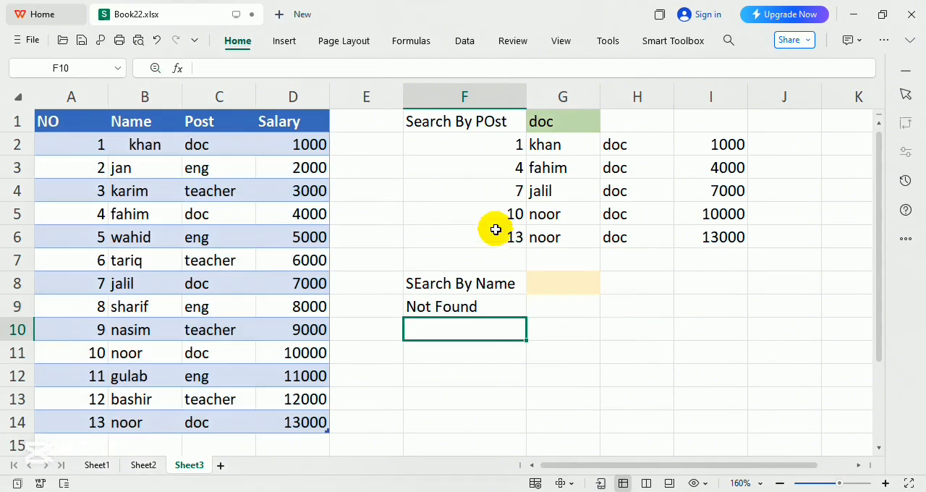
# Test the name search by entering the employee names from B11, B5 and B3 in cell G8 in turn.
pyautogui.click(582, 282)
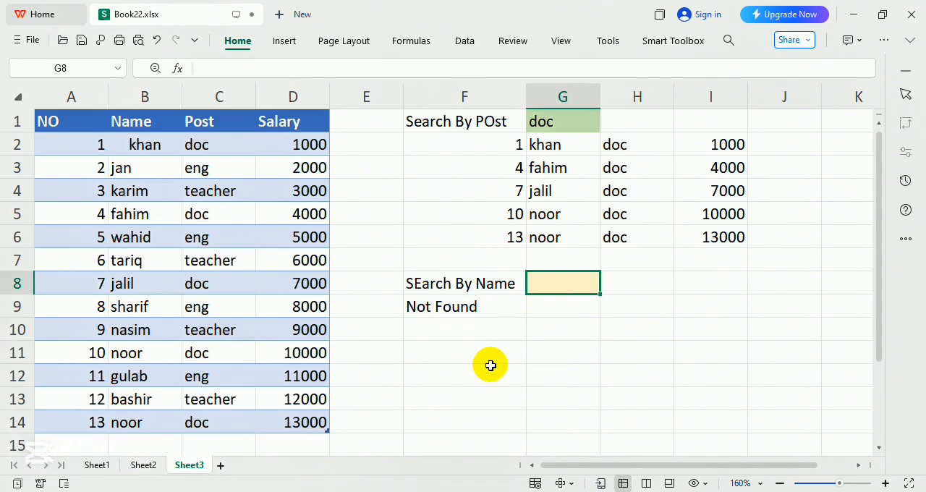
pyautogui.write('noor')
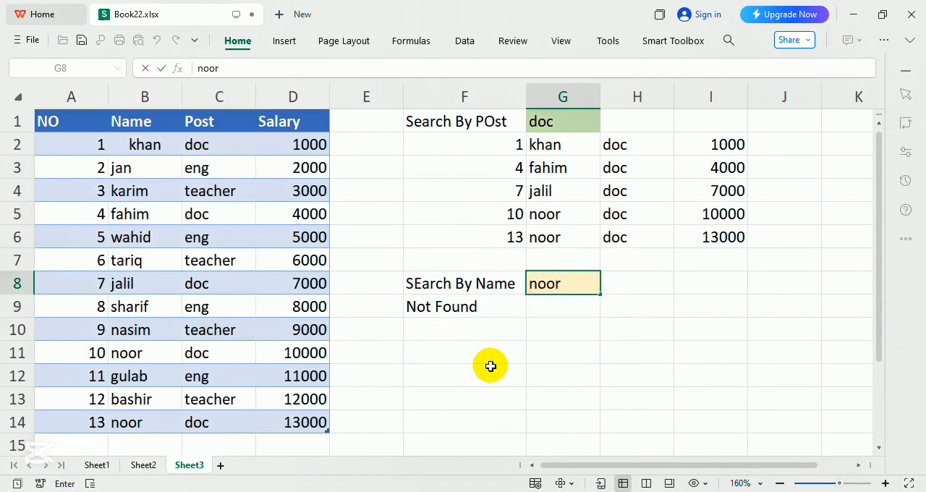
pyautogui.press('Tab')
pyautogui.press('Left')
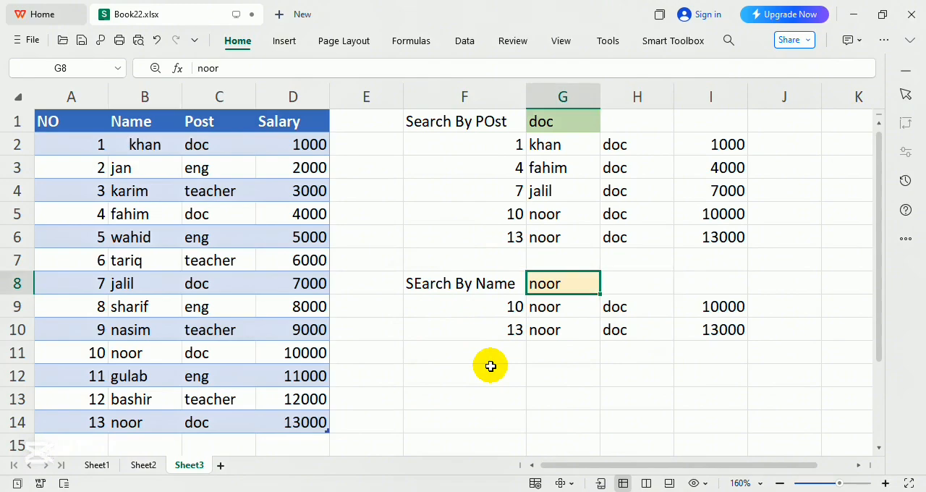
pyautogui.write('fahim')
pyautogui.press('Tab')
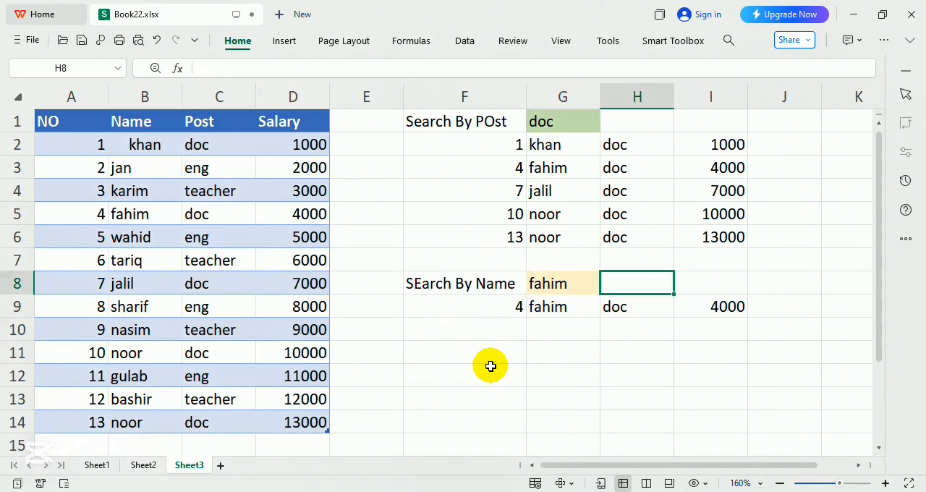
pyautogui.press('Up')
pyautogui.press('Left')
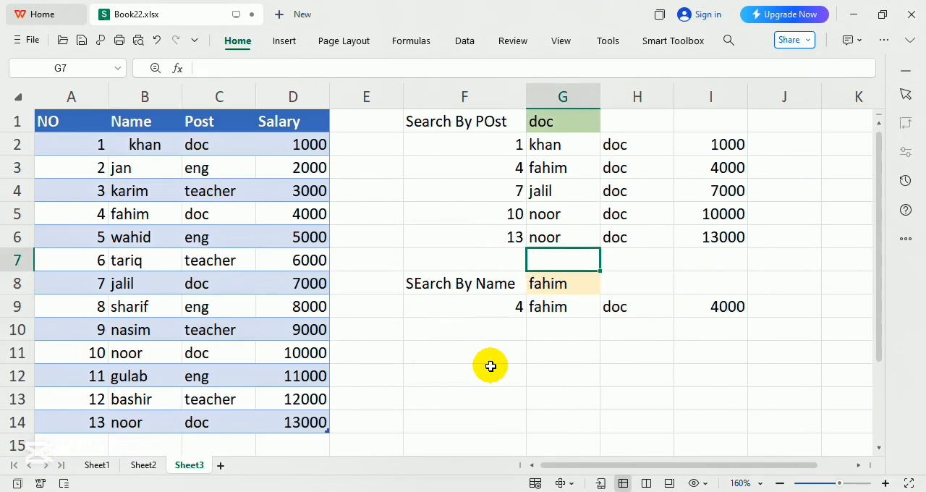
pyautogui.press('Down')
pyautogui.write('jan')
pyautogui.press('Return')
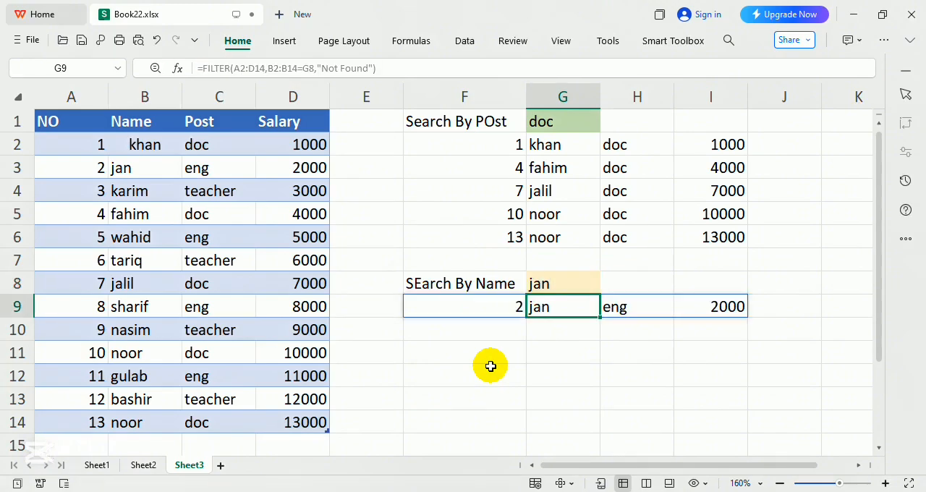
# Search for the employee name from B11 in cell G8, writing it with a capital first letter.
pyautogui.press('Up')
pyautogui.write('No')
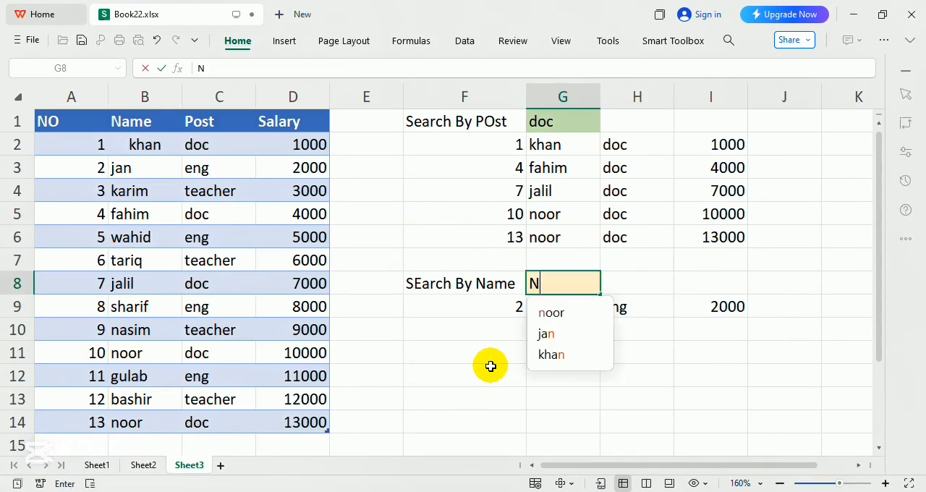
pyautogui.press('Tab')
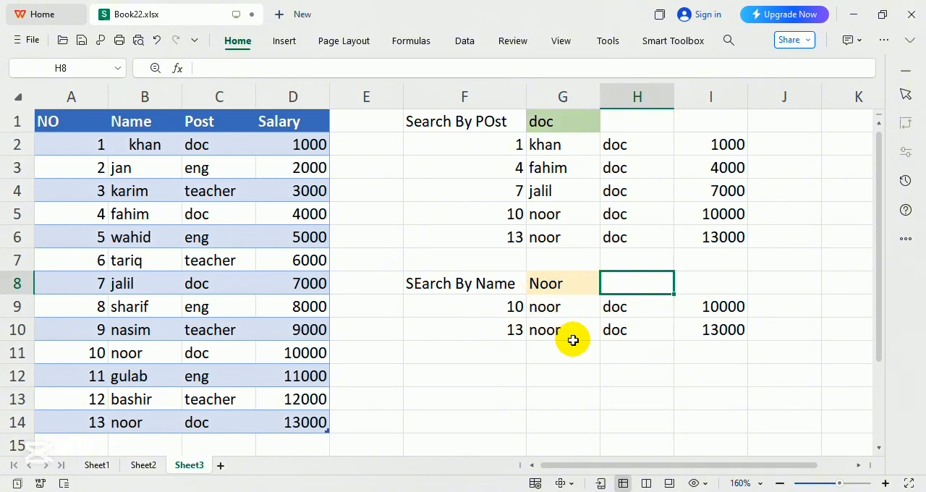
pyautogui.click(566, 282)
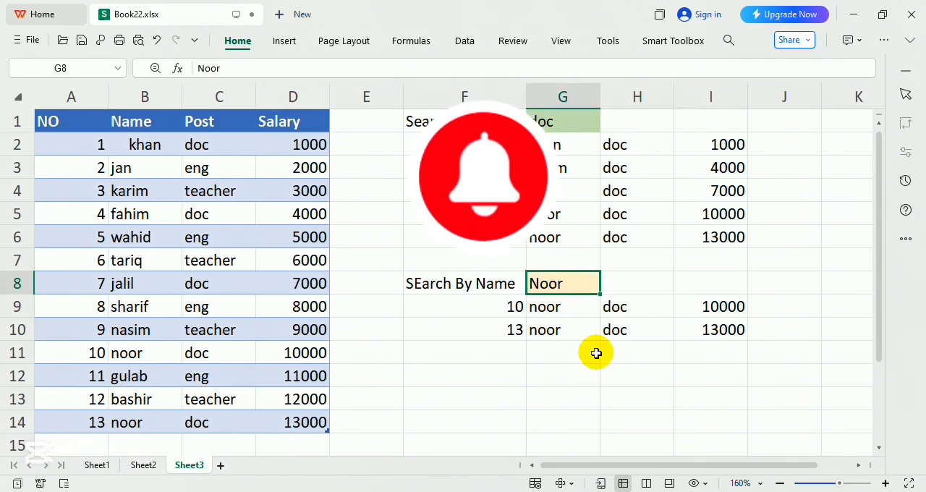